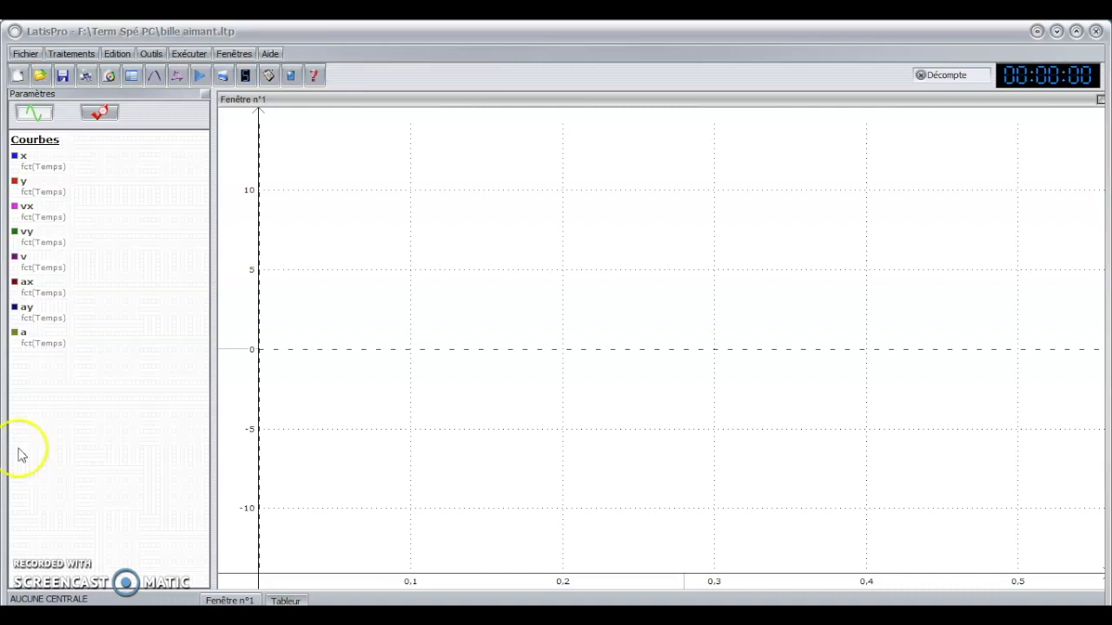
Open the spreadsheet and add the vx curve as a column after y
{"action": "left_click", "coordinate": [52, 237]}
{"action": "left_click", "coordinate": [71, 54]}
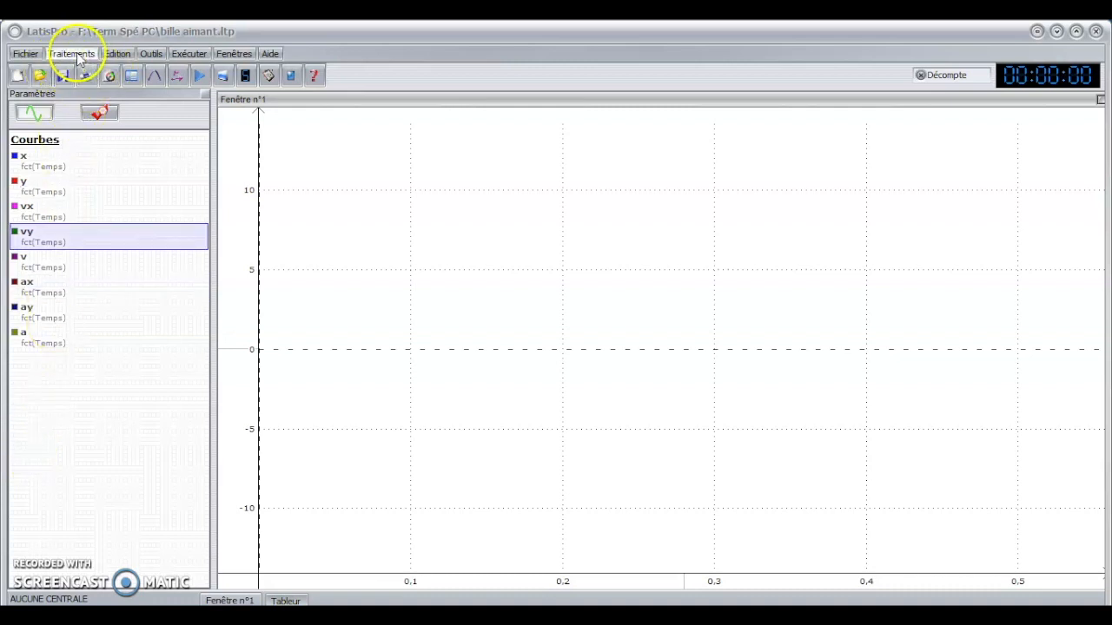
{"action": "left_click", "coordinate": [106, 92]}
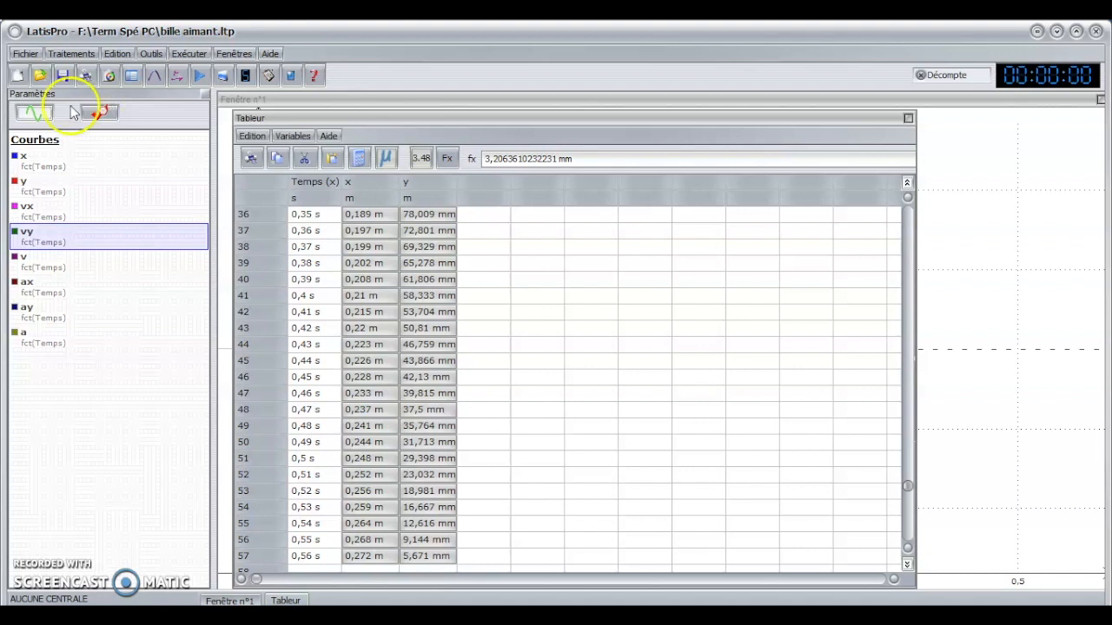
{"action": "left_click", "coordinate": [81, 217]}
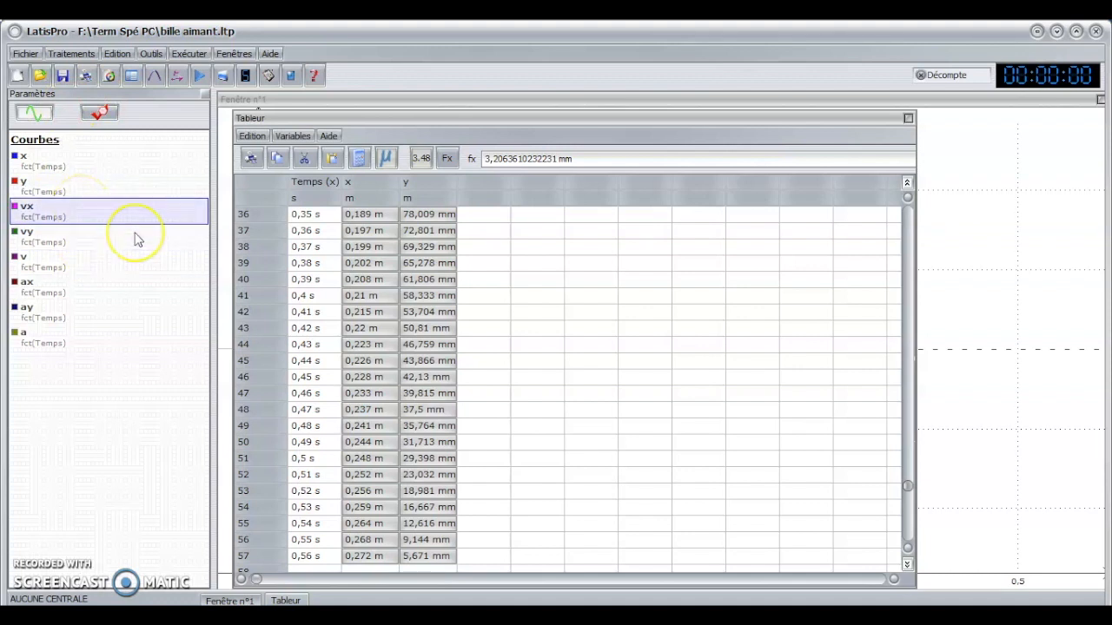
{"action": "left_click", "coordinate": [71, 228]}
{"action": "left_click", "coordinate": [70, 214]}
{"action": "left_click_drag", "start_coordinate": [485, 186], "coordinate": [485, 186]}
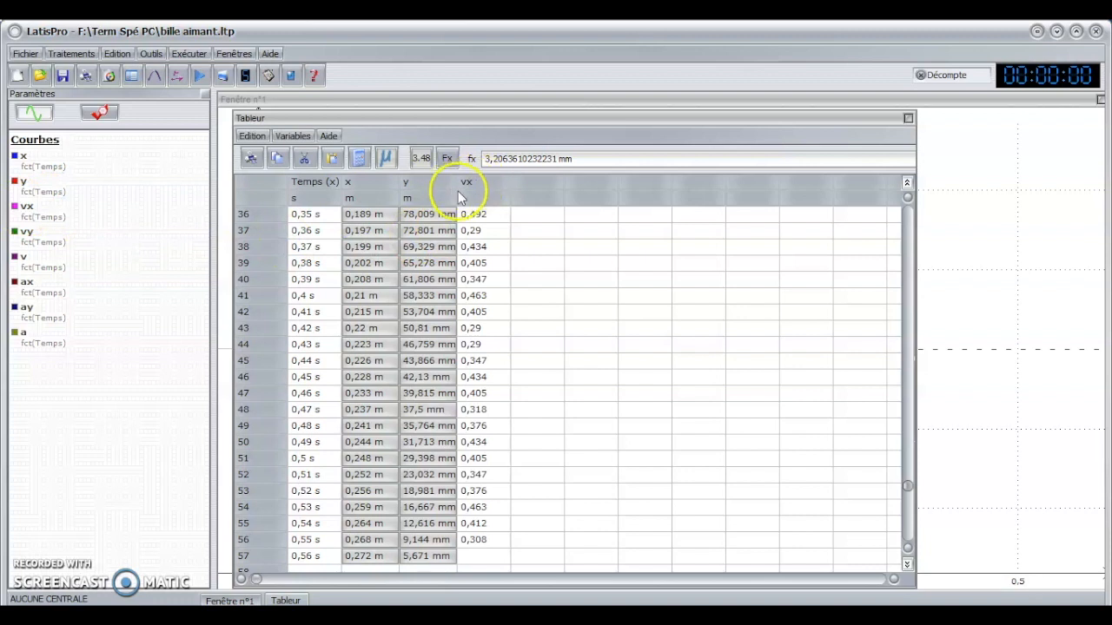
Create a new variable named vitesseX and place it in the column after vx
{"action": "left_click", "coordinate": [292, 135]}
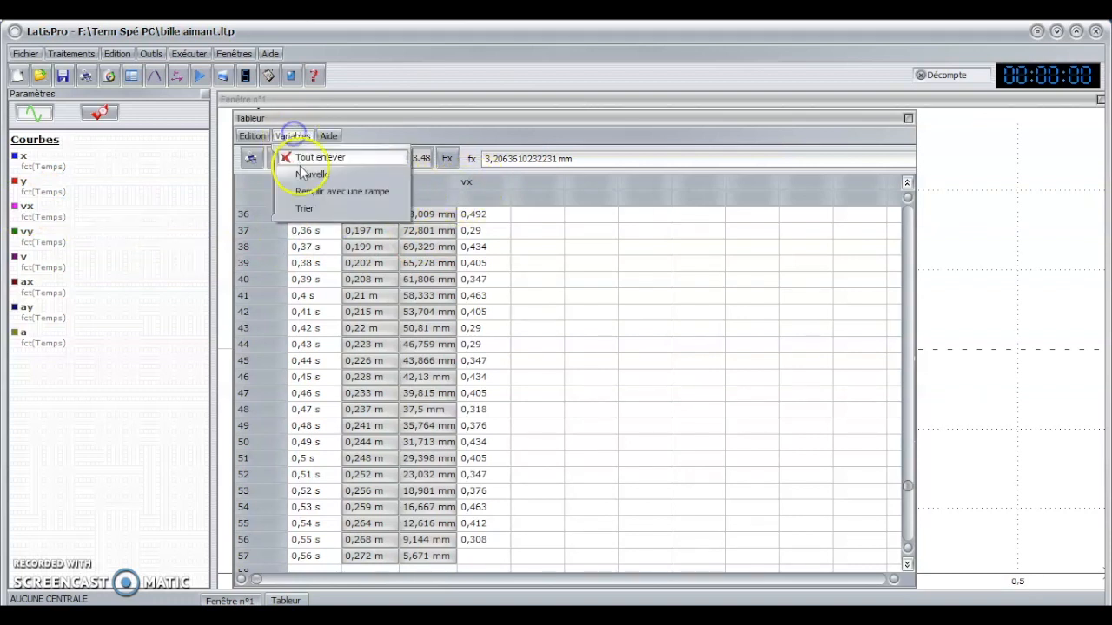
{"action": "left_click", "coordinate": [299, 173]}
{"action": "double_click", "coordinate": [429, 257]}
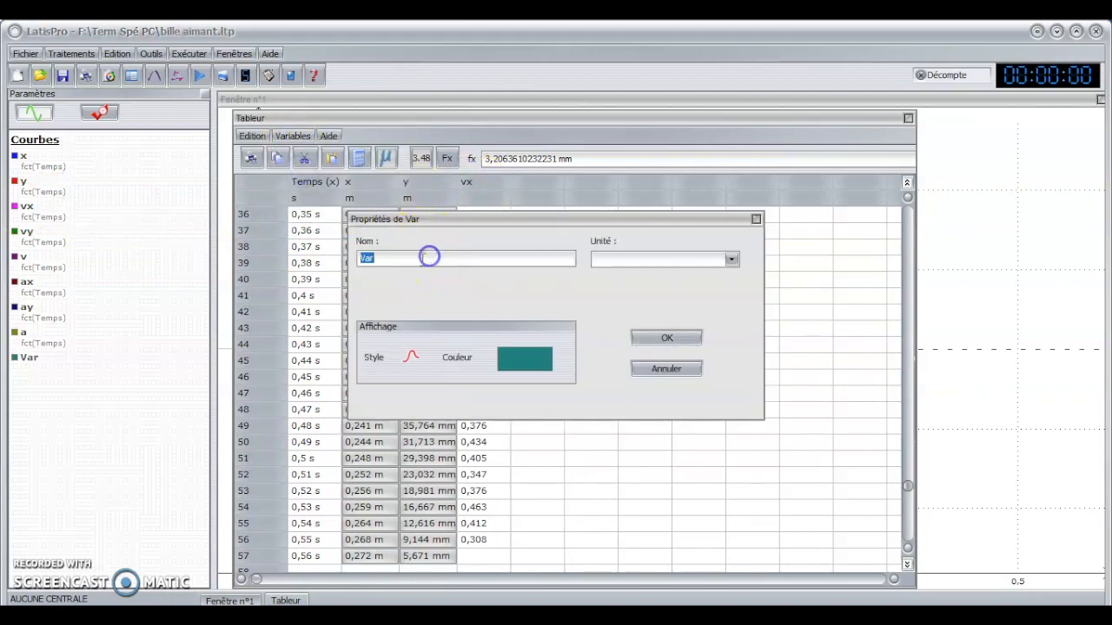
{"action": "type", "text": "vitesseX"}
{"action": "left_click", "coordinate": [647, 336]}
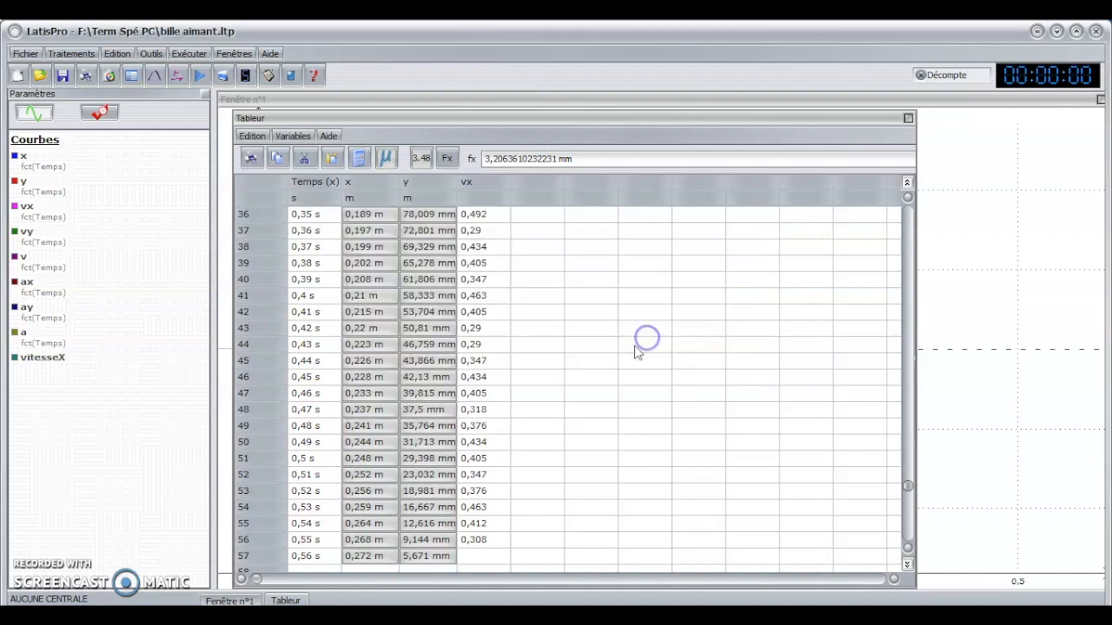
{"action": "left_click", "coordinate": [26, 361]}
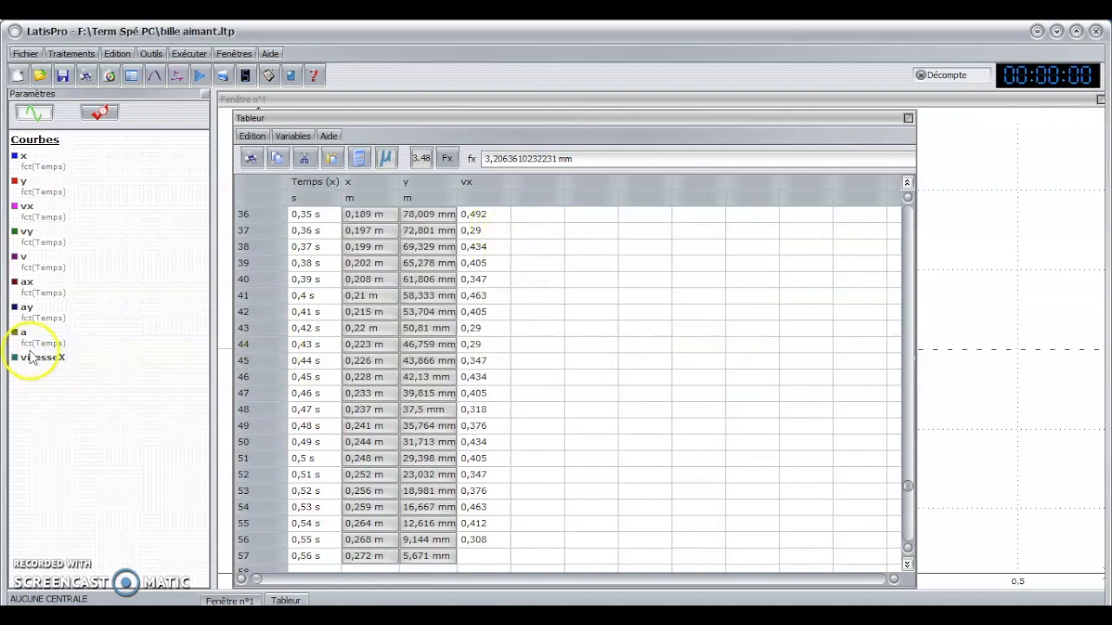
{"action": "left_click", "coordinate": [535, 231]}
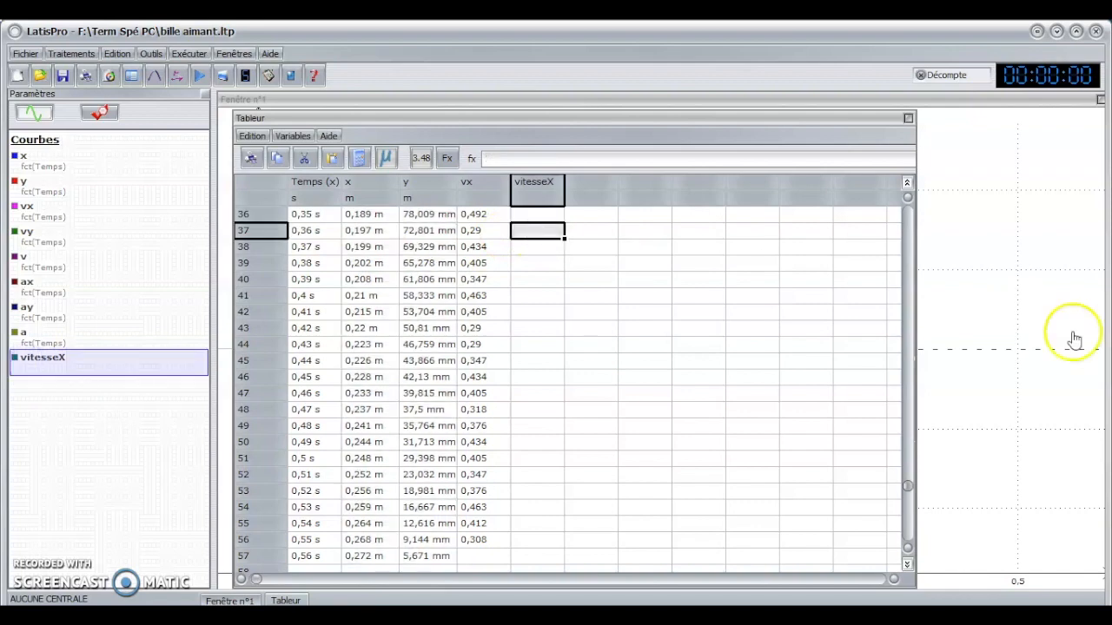
Enter the formula =(x[n+1]-x[n-1])/(2*0.010) in row 2 of the vitesseX column
{"action": "left_click", "coordinate": [908, 469]}
{"action": "left_click_drag", "start_coordinate": [908, 469], "coordinate": [912, 204]}
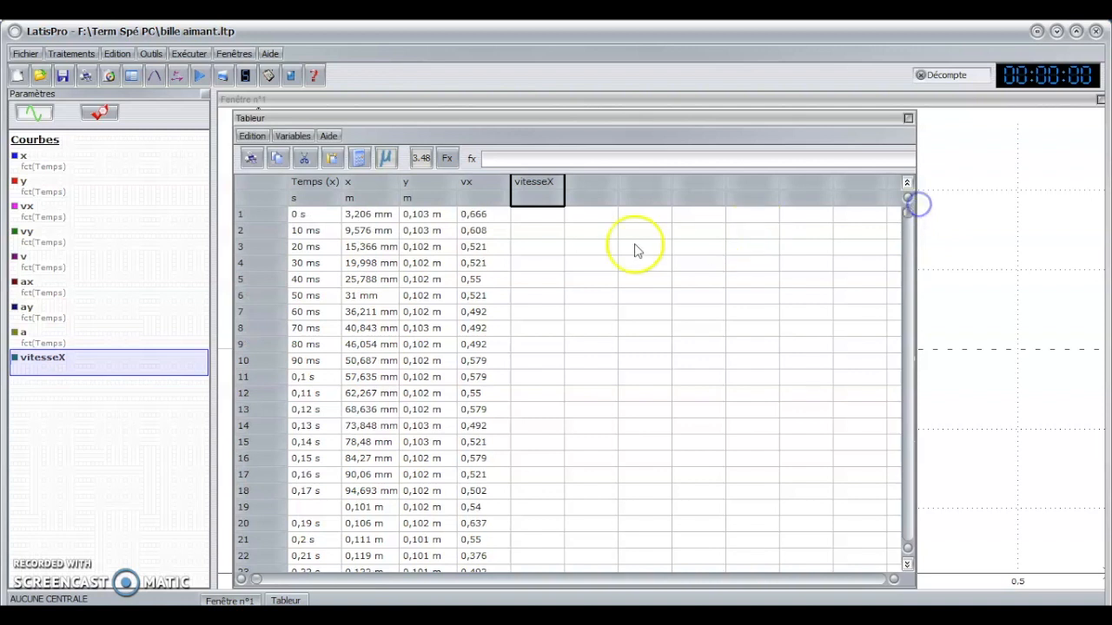
{"action": "left_click", "coordinate": [525, 216]}
{"action": "left_click", "coordinate": [533, 231]}
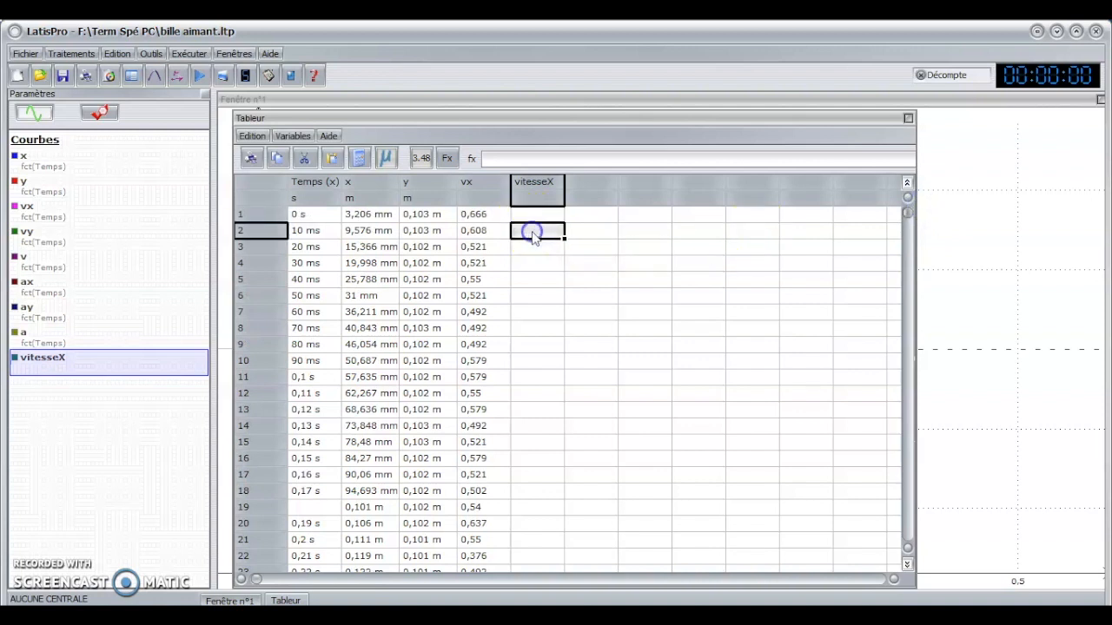
{"action": "left_click", "coordinate": [532, 232]}
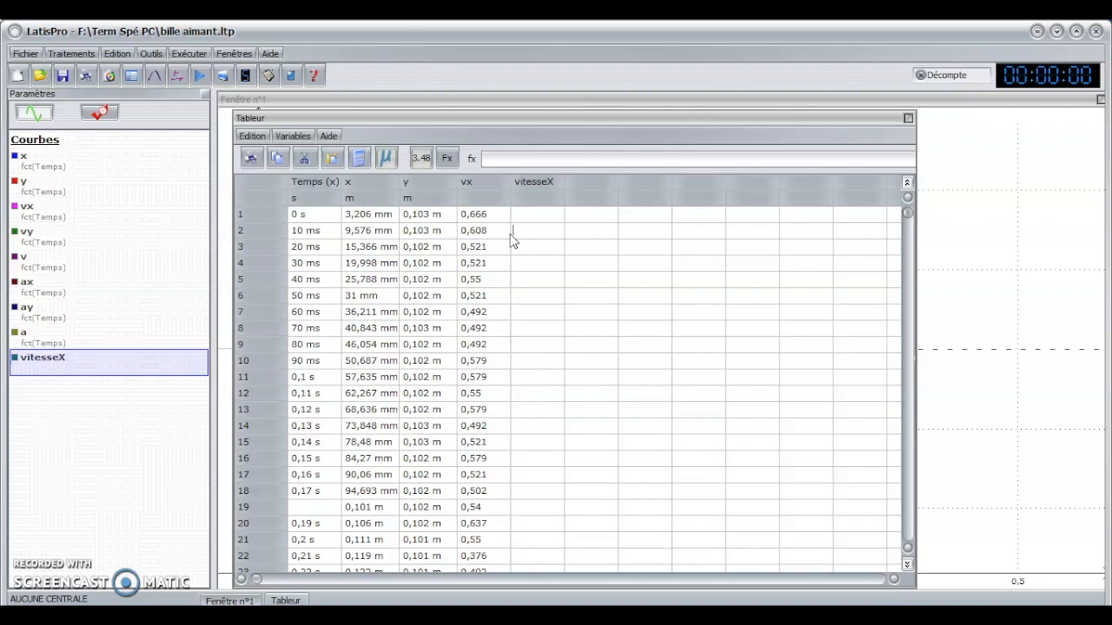
{"action": "left_click", "coordinate": [527, 218]}
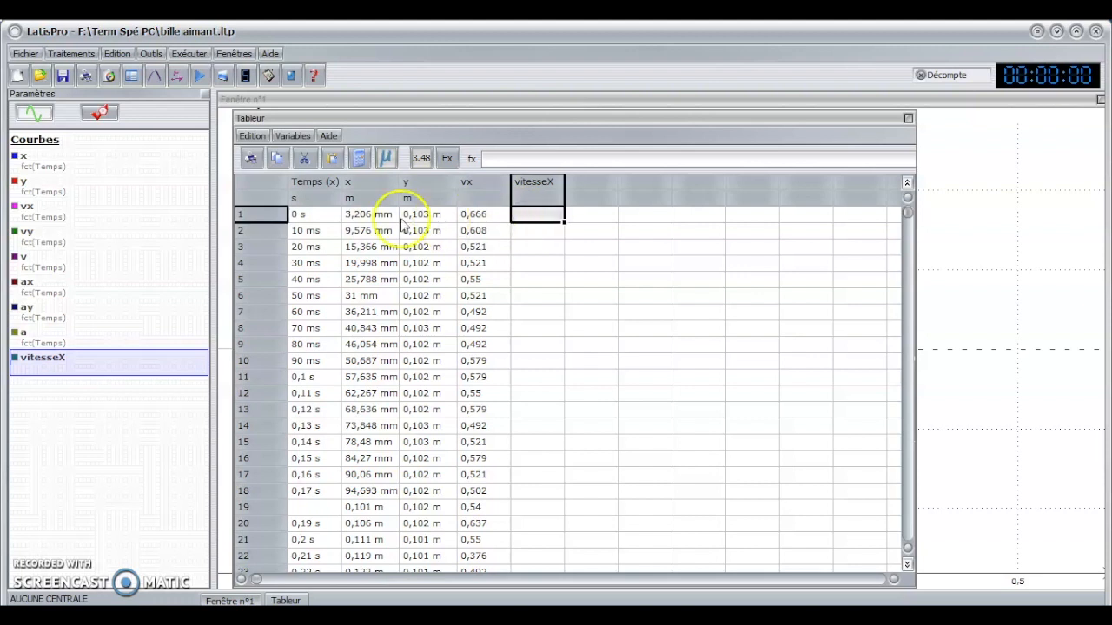
{"action": "double_click", "coordinate": [531, 231]}
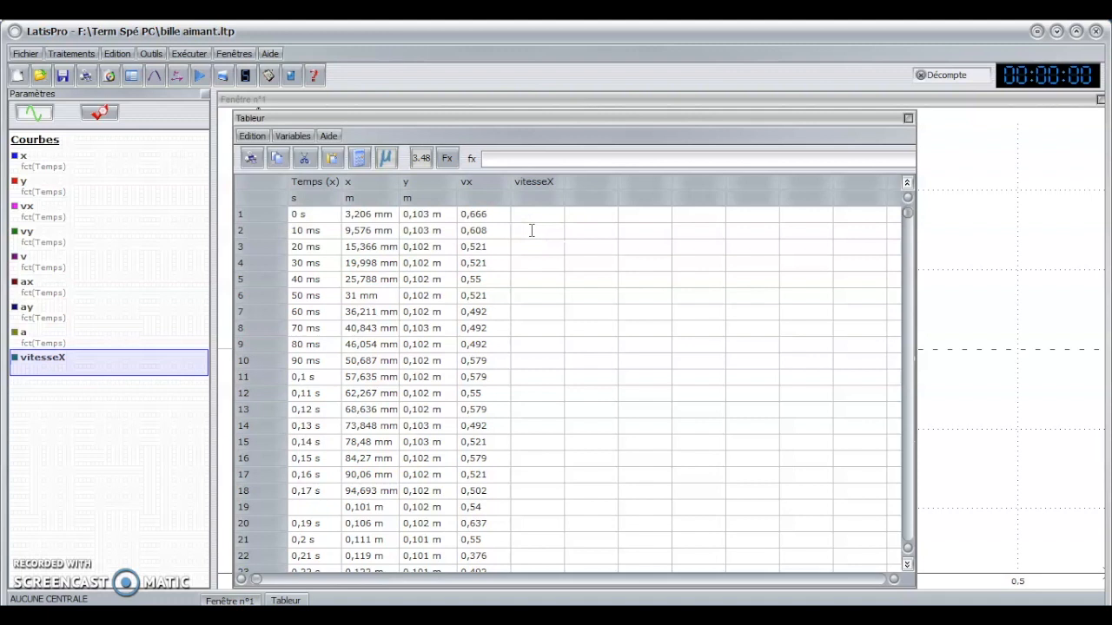
{"action": "type", "text": "="}
{"action": "type", "text": "("}
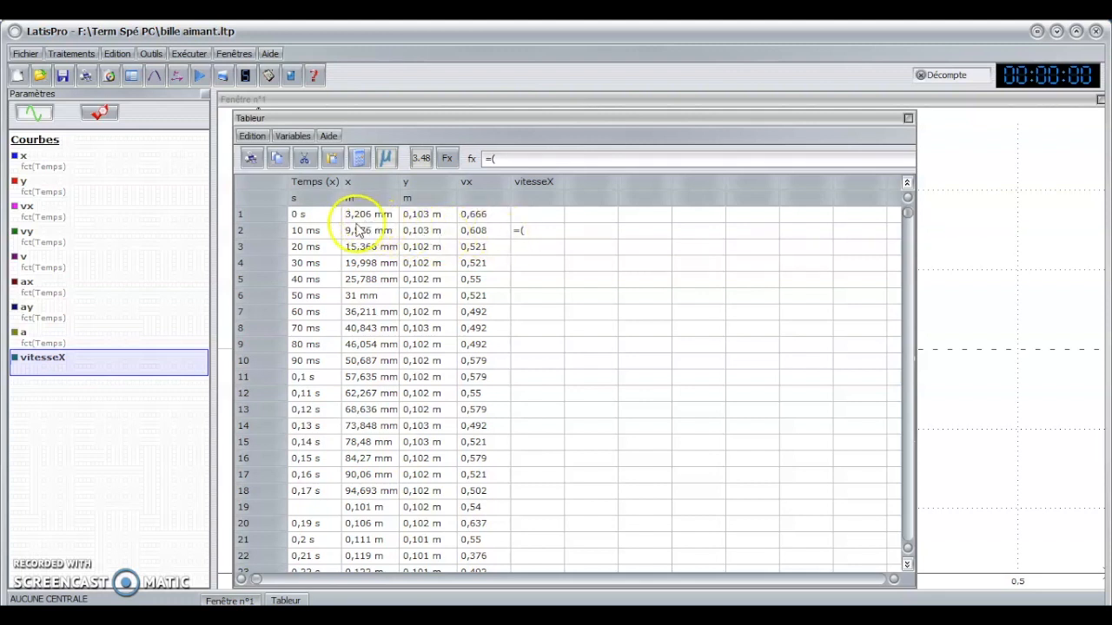
{"action": "left_click", "coordinate": [369, 251]}
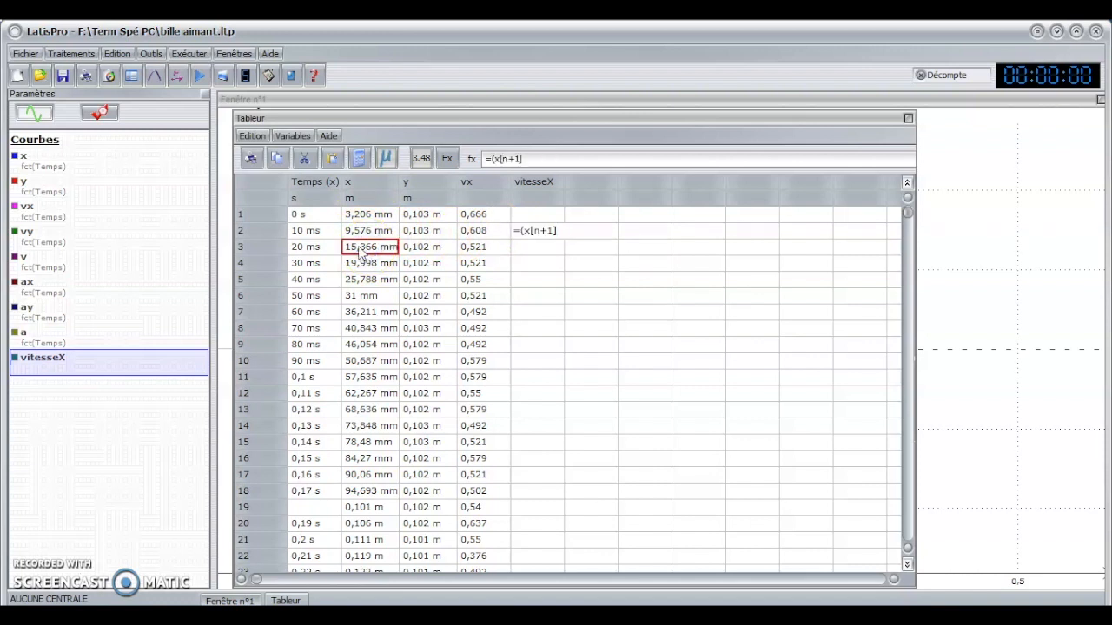
{"action": "type", "text": "-"}
{"action": "left_click", "coordinate": [356, 219]}
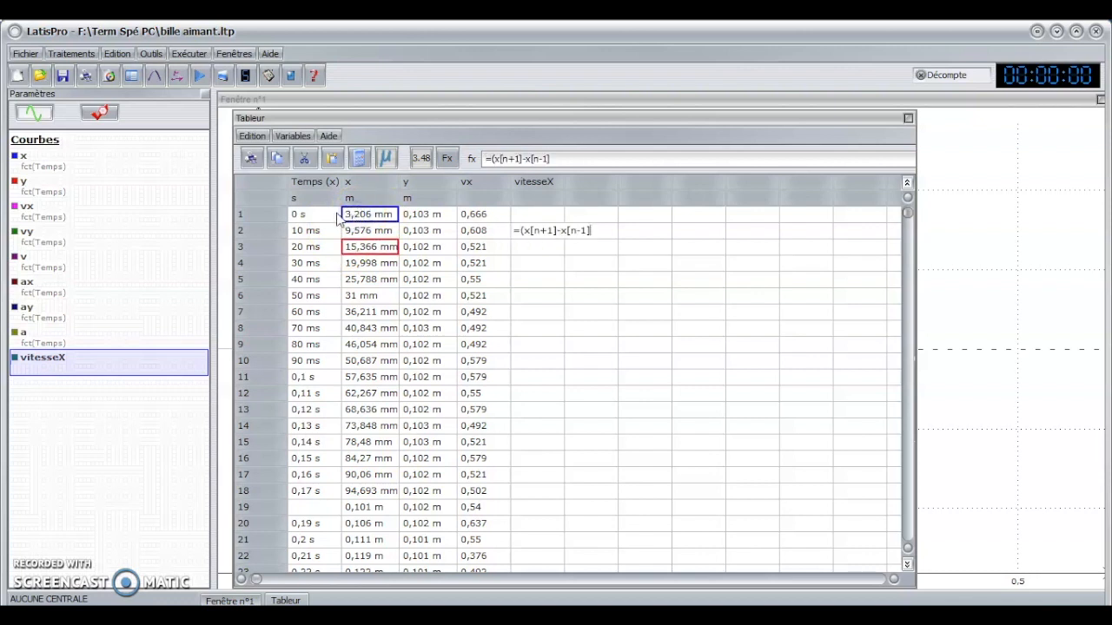
{"action": "type", "text": ")/(2*"}
{"action": "type", "text": "0.010)"}
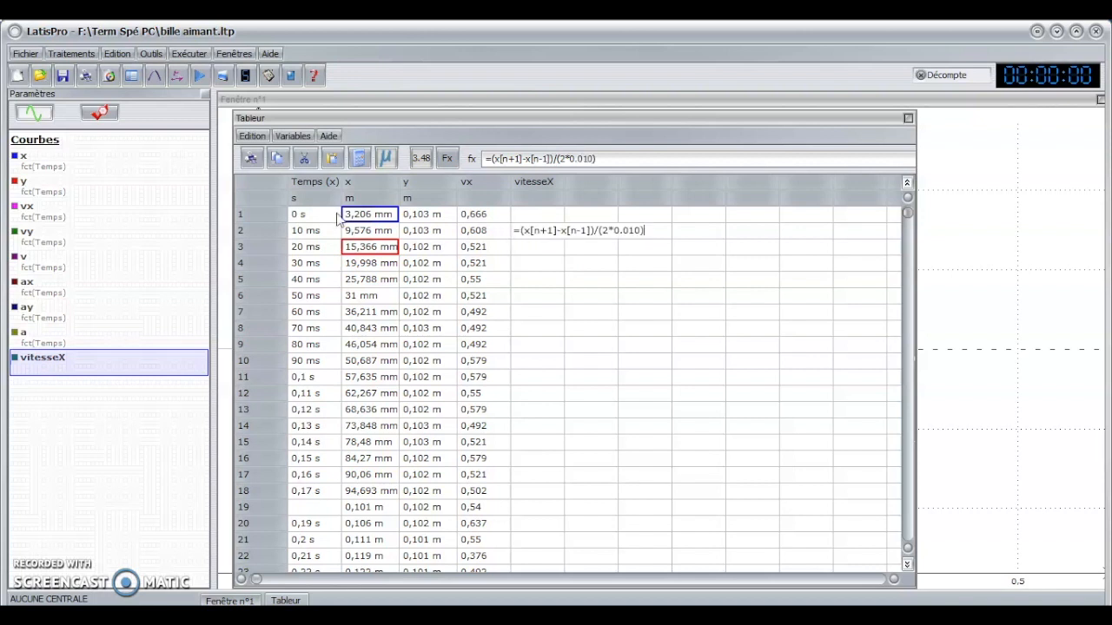
{"action": "key", "text": "Return"}
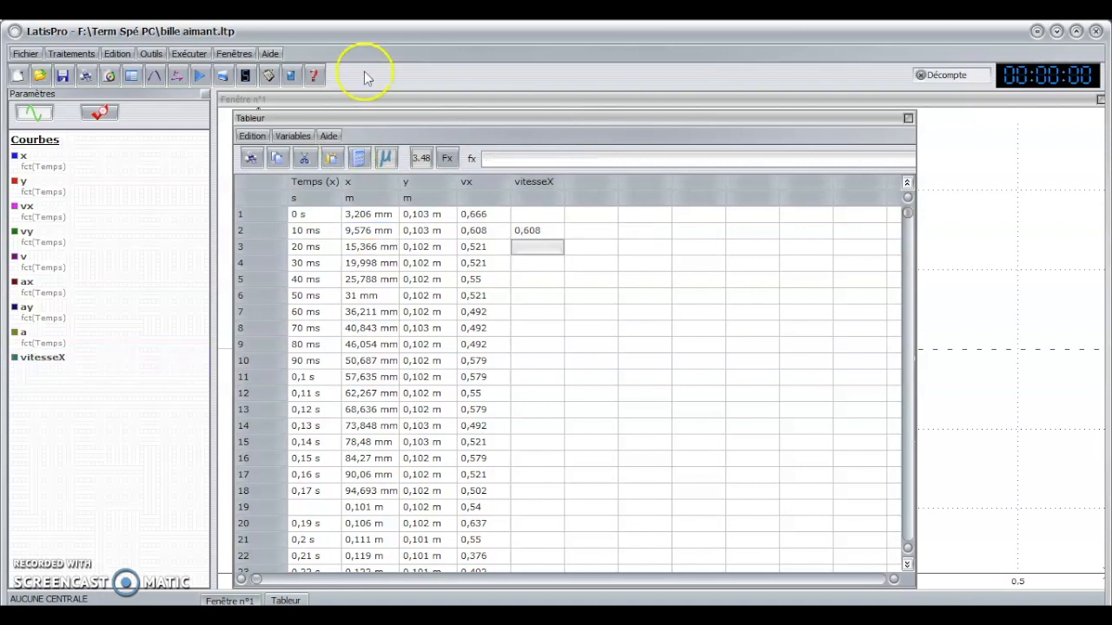
Fill the vitesseX formula from row 2 down to the last data row
{"action": "left_click", "coordinate": [524, 231]}
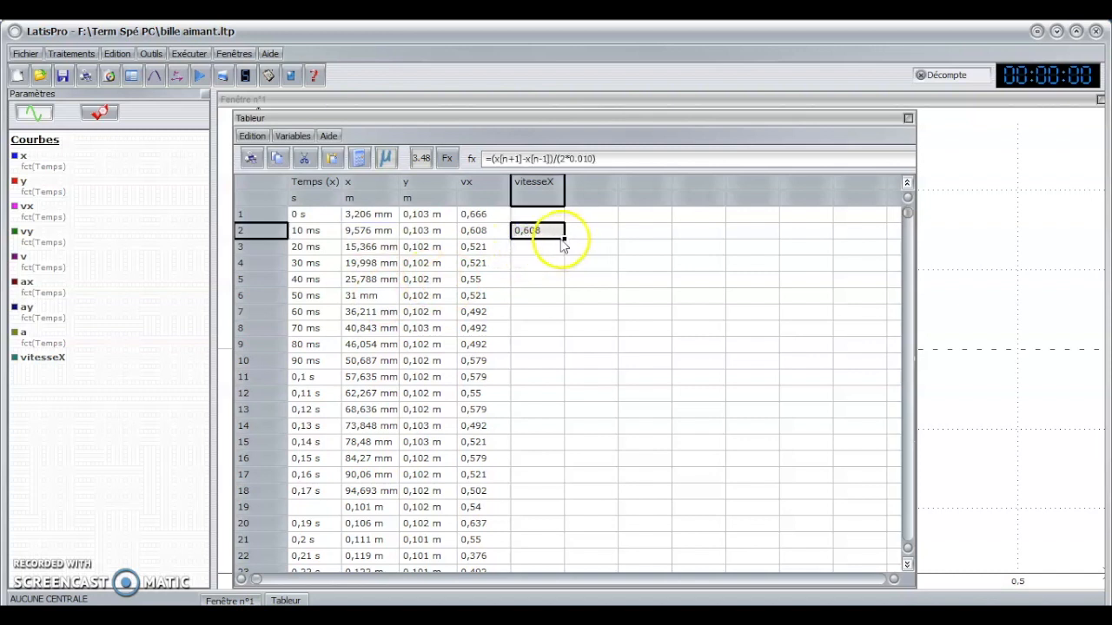
{"action": "left_click_drag", "start_coordinate": [561, 242], "coordinate": [566, 488]}
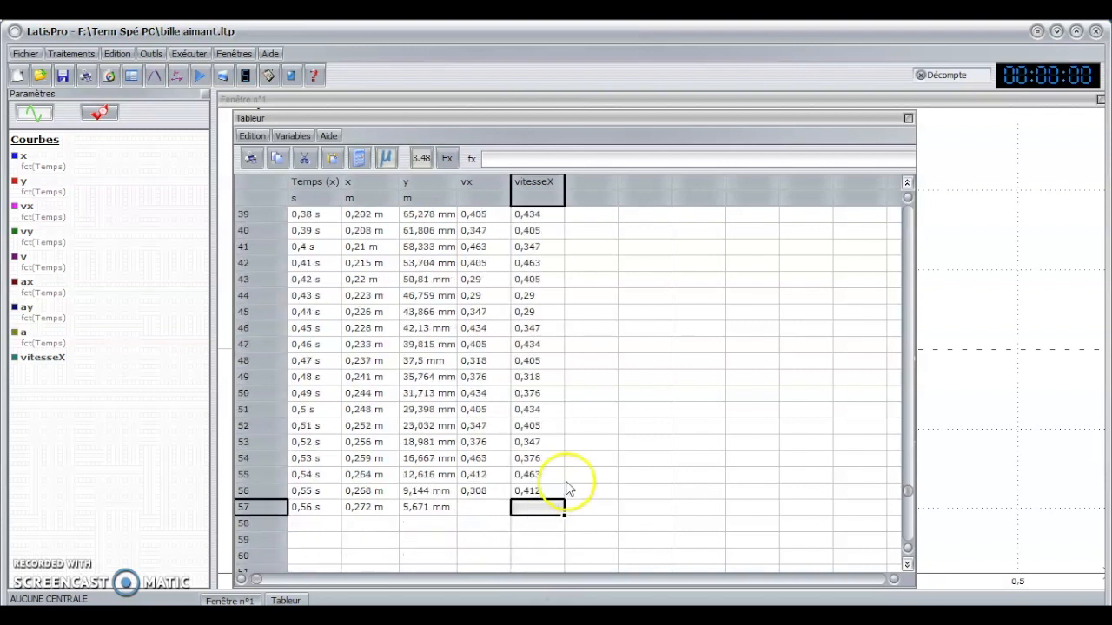
{"action": "key", "text": "Down"}
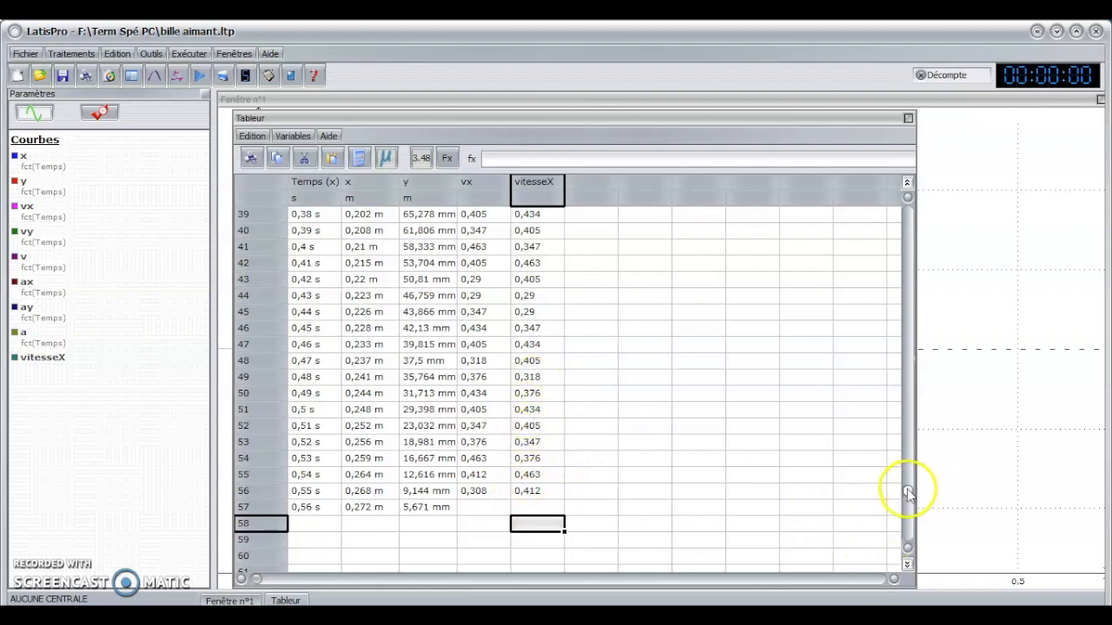
Compare the vx and vitesseX columns from the first row and check the Temps cell in row 19
{"action": "left_click_drag", "start_coordinate": [907, 492], "coordinate": [918, 209]}
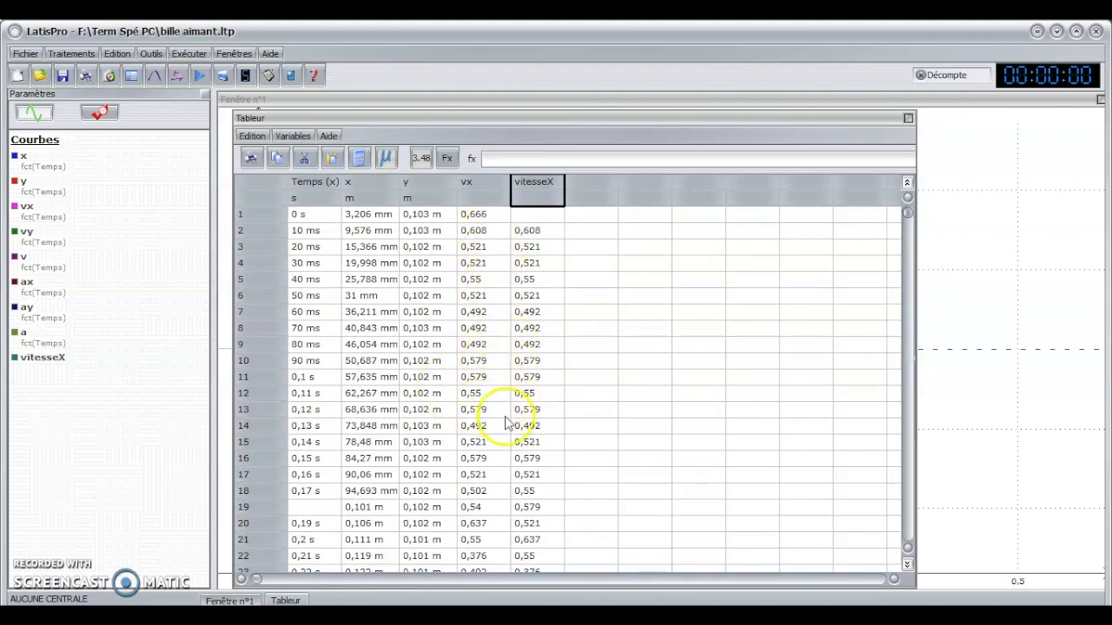
{"action": "left_click", "coordinate": [483, 491]}
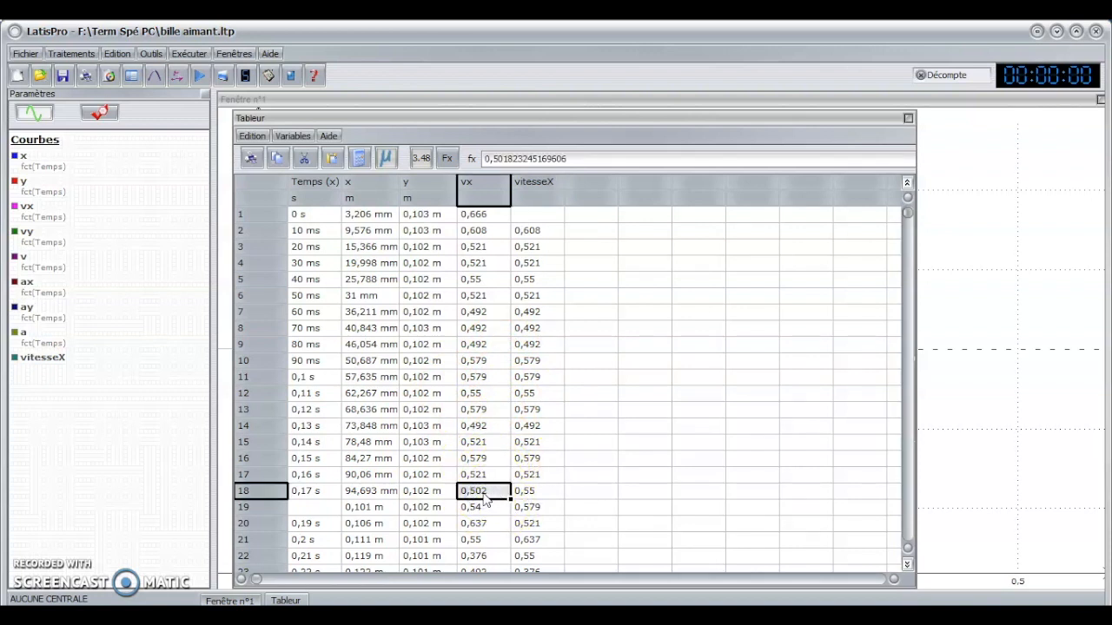
{"action": "left_click", "coordinate": [305, 509]}
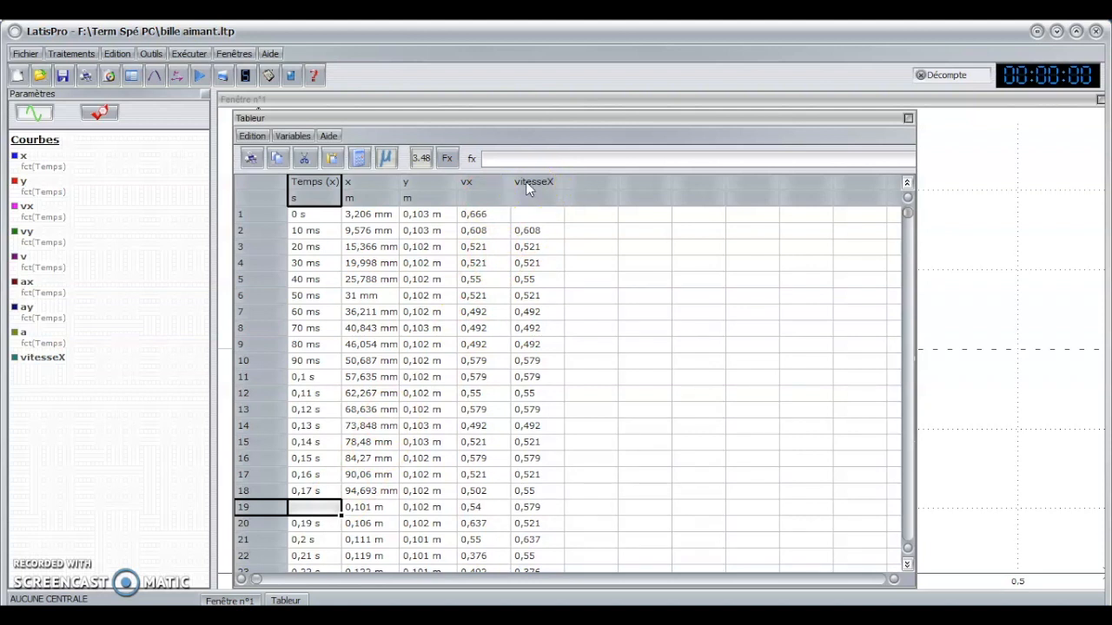
{"action": "left_click_drag", "start_coordinate": [908, 215], "coordinate": [908, 209]}
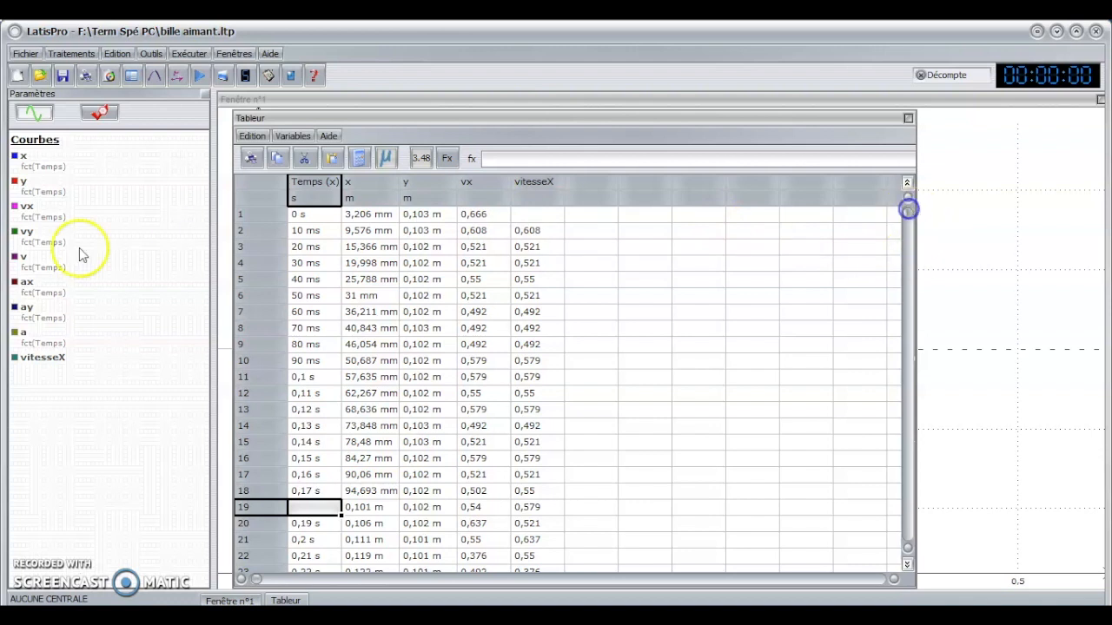
Add the vy curve as a column after vitesseX and create a new variable named vitesseY
{"action": "left_click", "coordinate": [29, 231]}
{"action": "left_click_drag", "start_coordinate": [30, 230], "coordinate": [584, 182]}
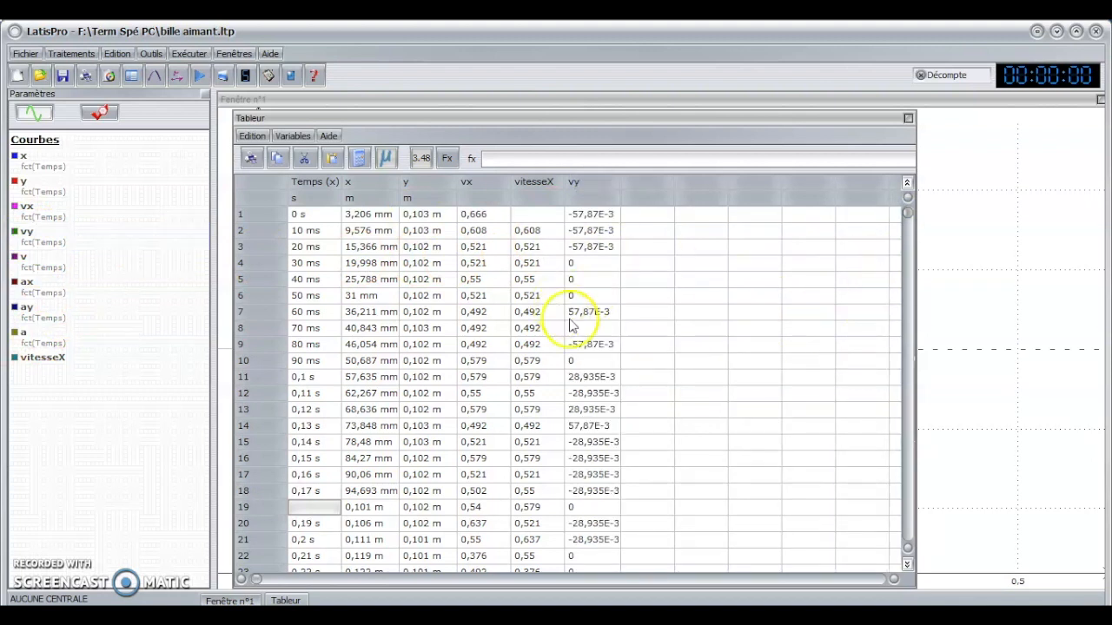
{"action": "left_click", "coordinate": [293, 135]}
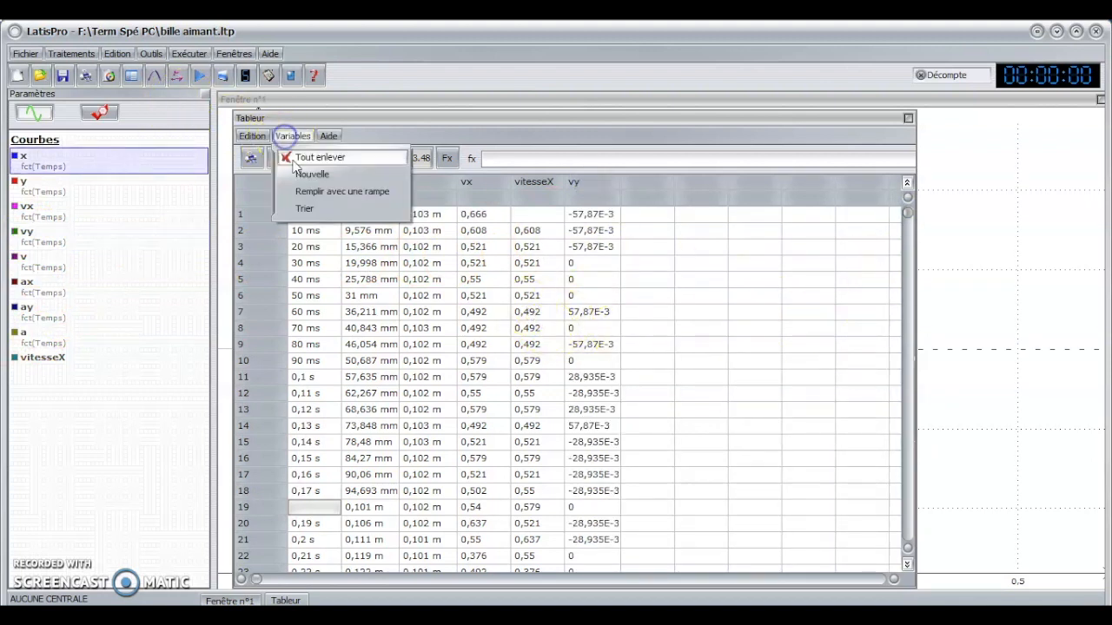
{"action": "left_click", "coordinate": [300, 174]}
{"action": "double_click", "coordinate": [382, 257]}
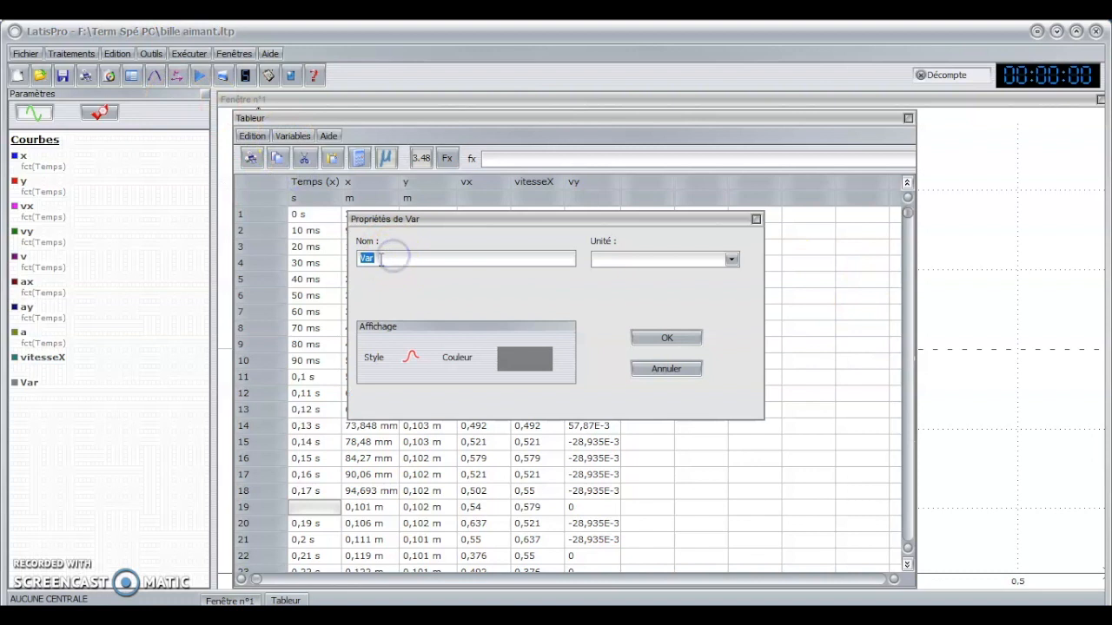
{"action": "type", "text": "vitess"}
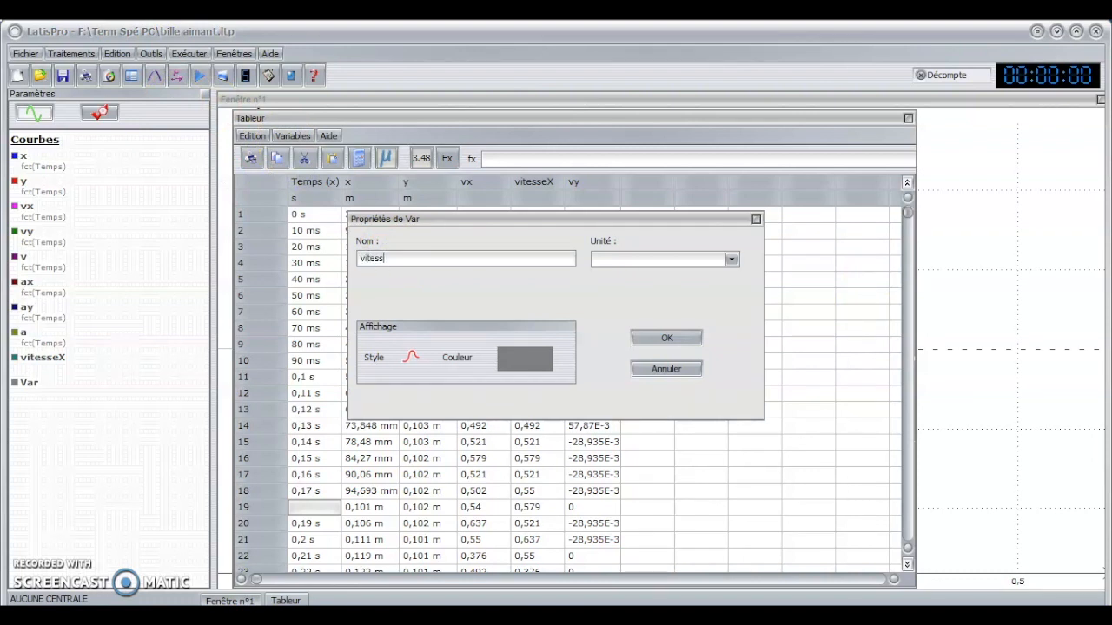
{"action": "type", "text": "eY"}
{"action": "left_click", "coordinate": [651, 338]}
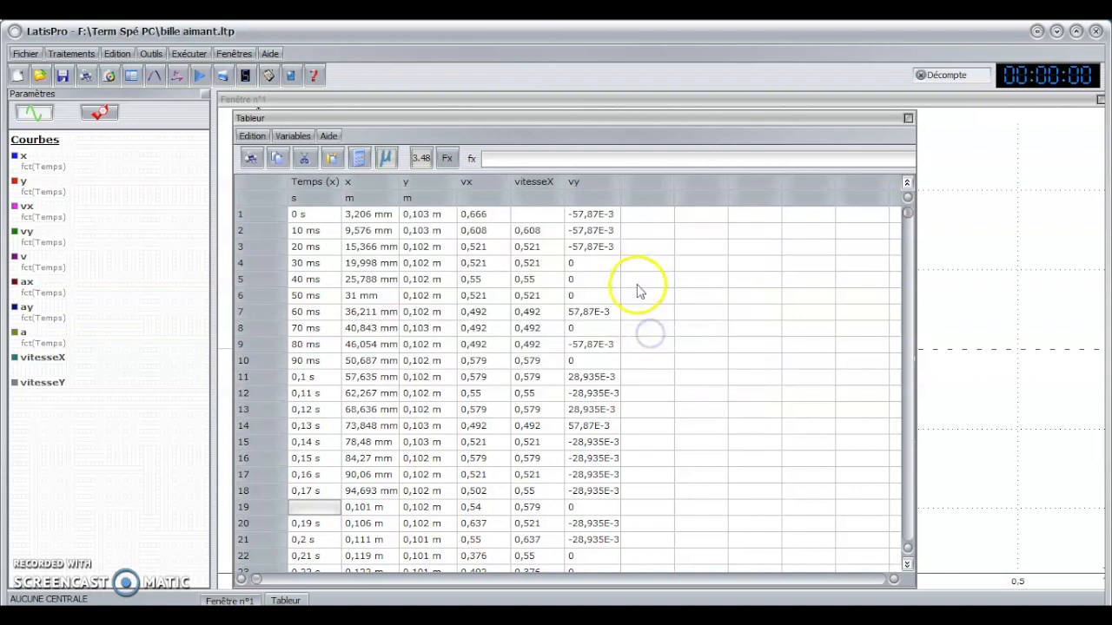
Enter =(y[n+1]-y[n-1])/(2*0.010) in row 2 of the vitesseY column after vy and fill it down to the last data row
{"action": "double_click", "coordinate": [639, 230]}
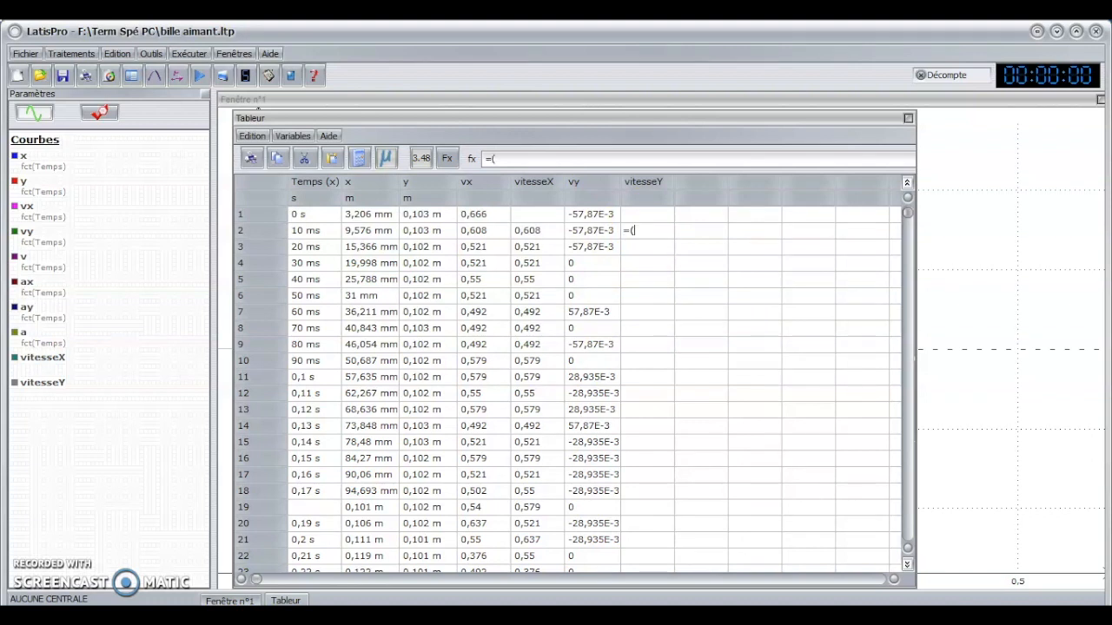
{"action": "type", "text": "=("}
{"action": "left_click", "coordinate": [423, 247]}
{"action": "type", "text": "-"}
{"action": "left_click", "coordinate": [415, 216]}
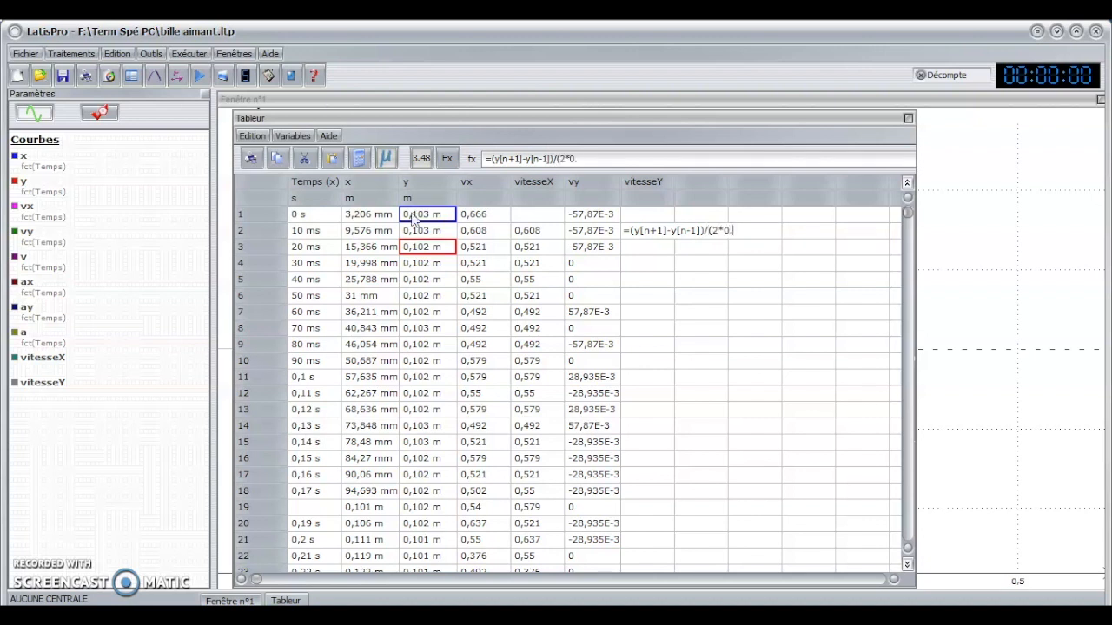
{"action": "type", "text": ")/(2*0.010"}
{"action": "key", "text": "Return"}
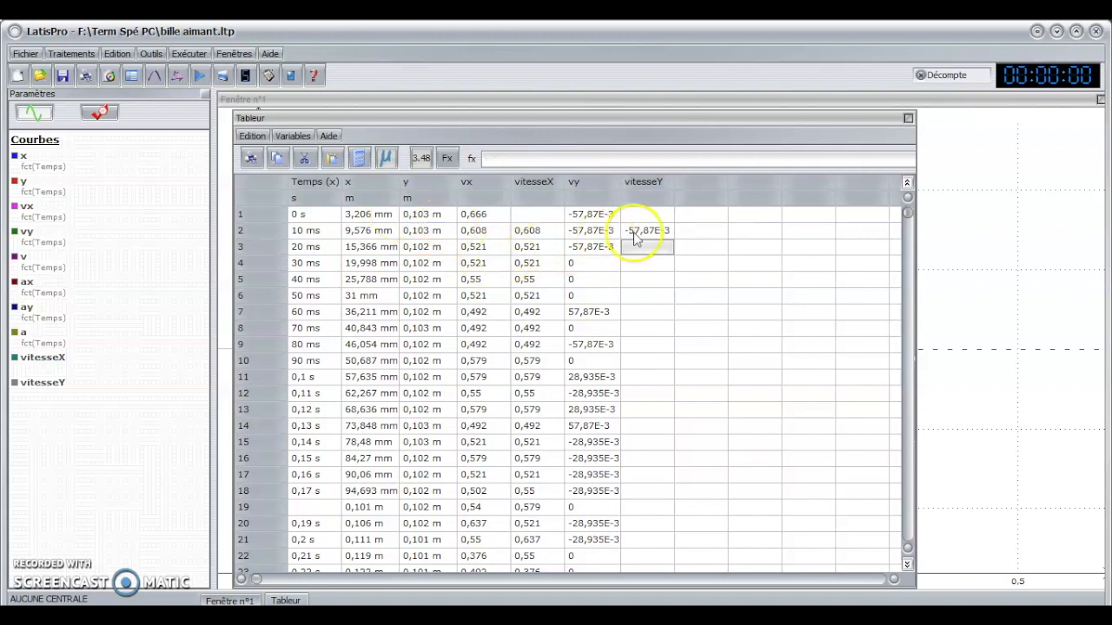
{"action": "left_click", "coordinate": [642, 231]}
{"action": "left_click_drag", "start_coordinate": [672, 237], "coordinate": [658, 533]}
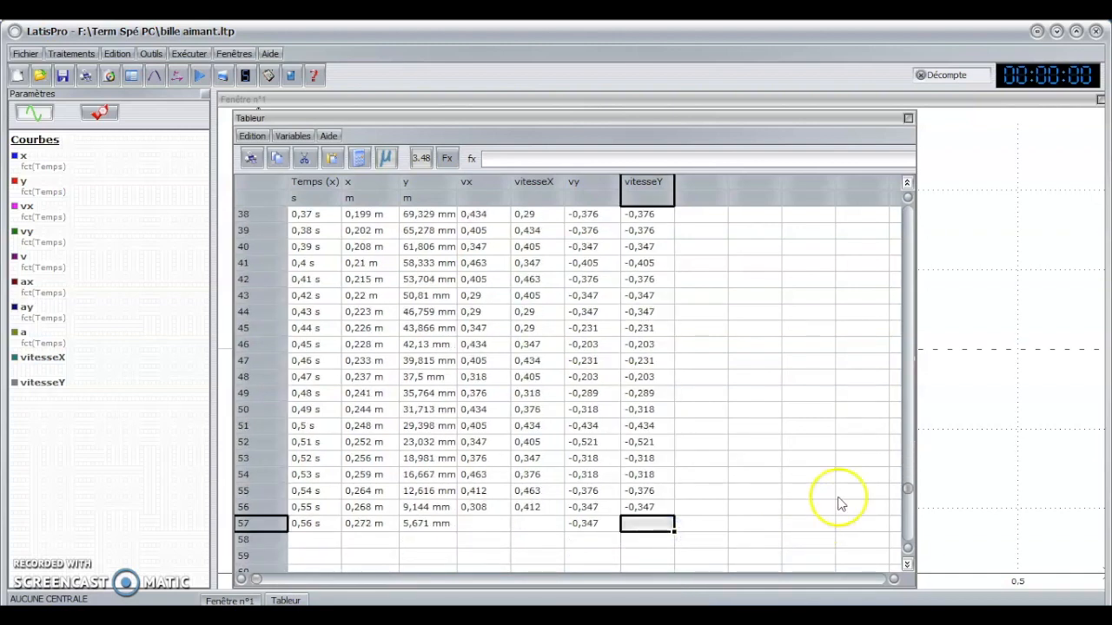
Create a new variable named accelerationX in the column after vitesseY
{"action": "left_click_drag", "start_coordinate": [911, 484], "coordinate": [921, 204]}
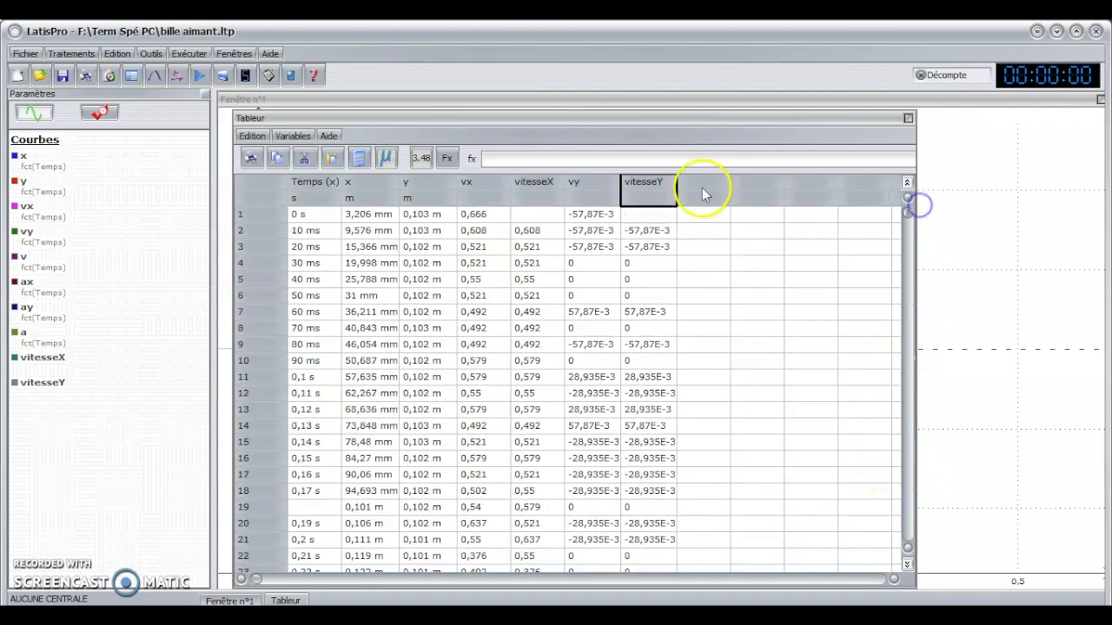
{"action": "left_click", "coordinate": [293, 136]}
{"action": "left_click", "coordinate": [314, 174]}
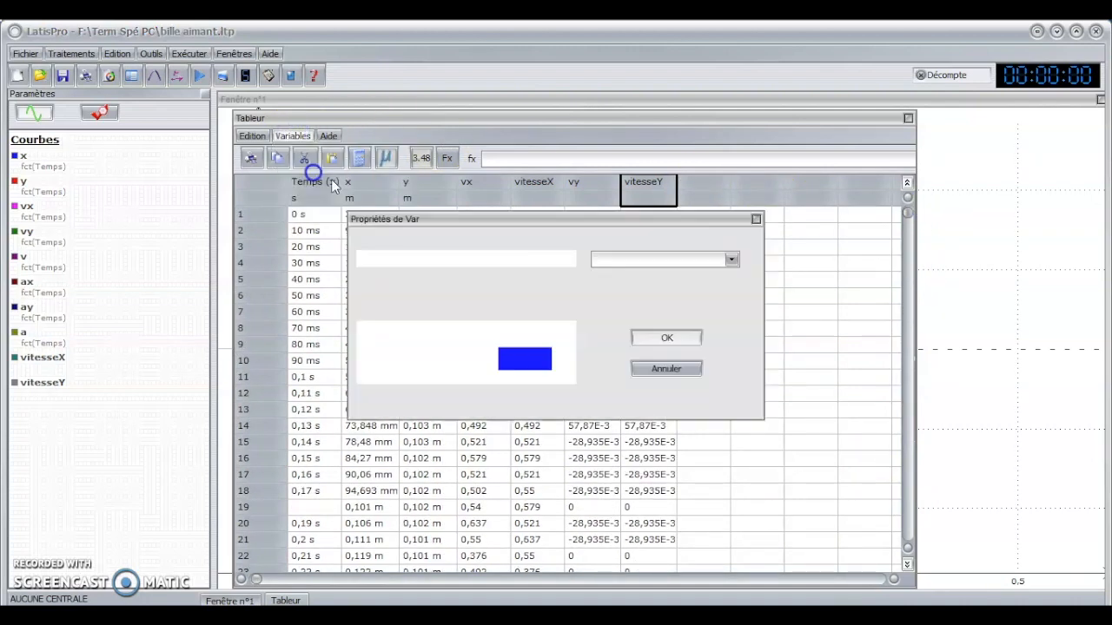
{"action": "double_click", "coordinate": [458, 258]}
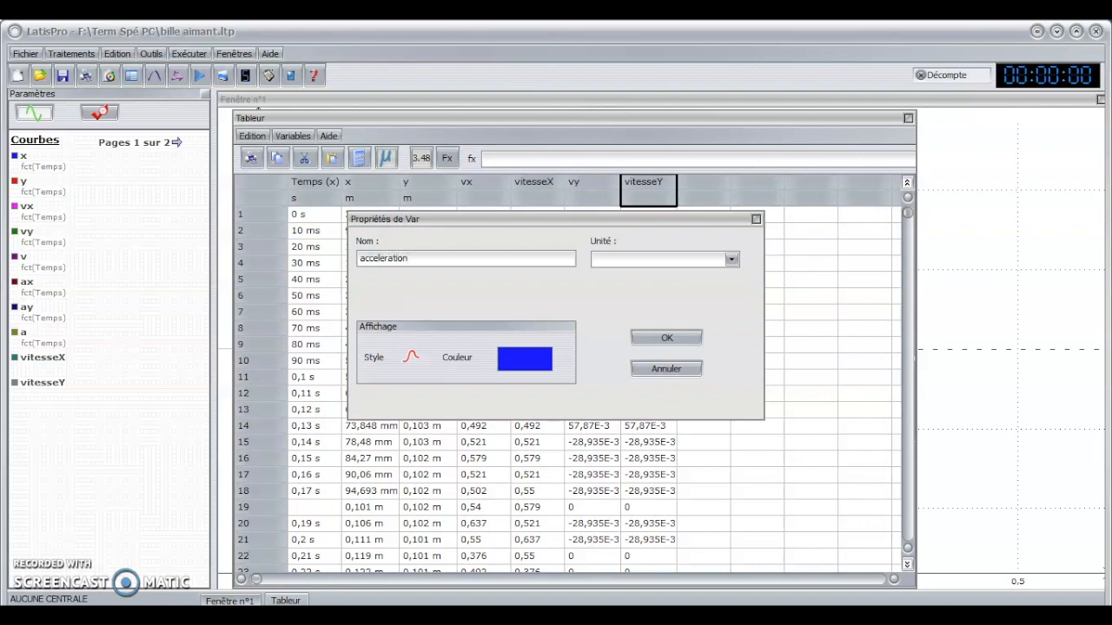
{"action": "left_click", "coordinate": [655, 340]}
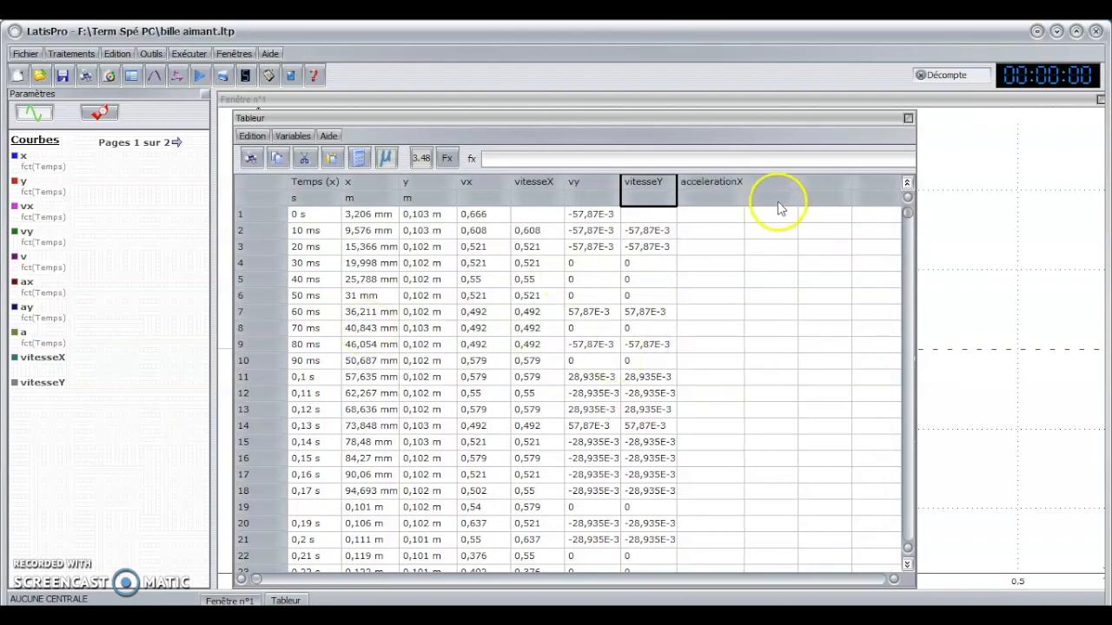
{"action": "left_click", "coordinate": [705, 231]}
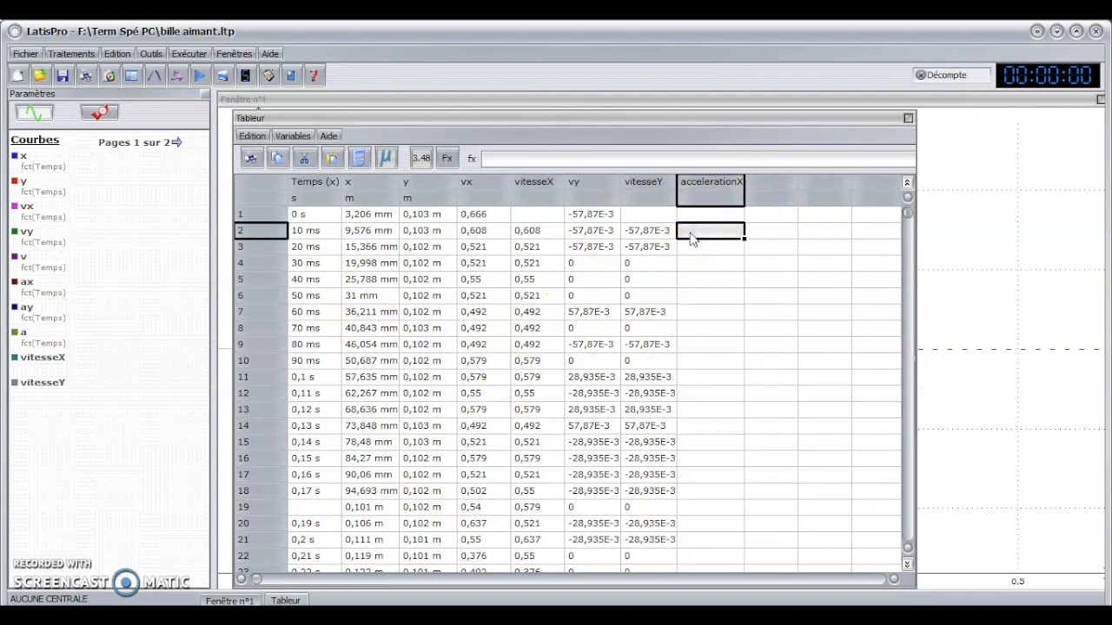
{"action": "type", "text": "=("}
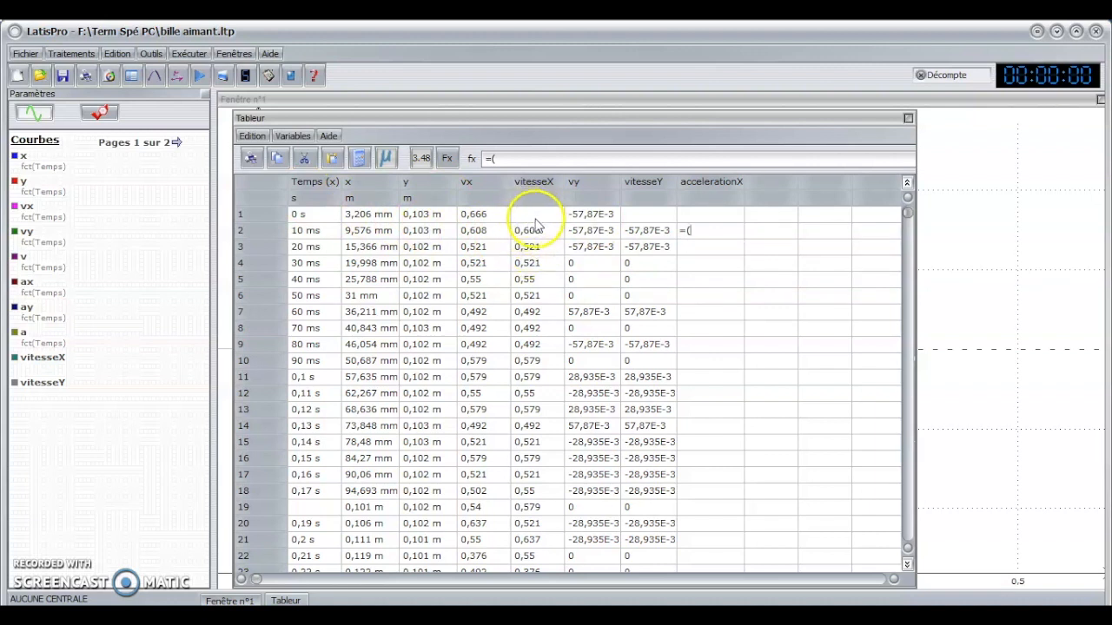
{"action": "double_click", "coordinate": [694, 230]}
{"action": "key", "text": "Return"}
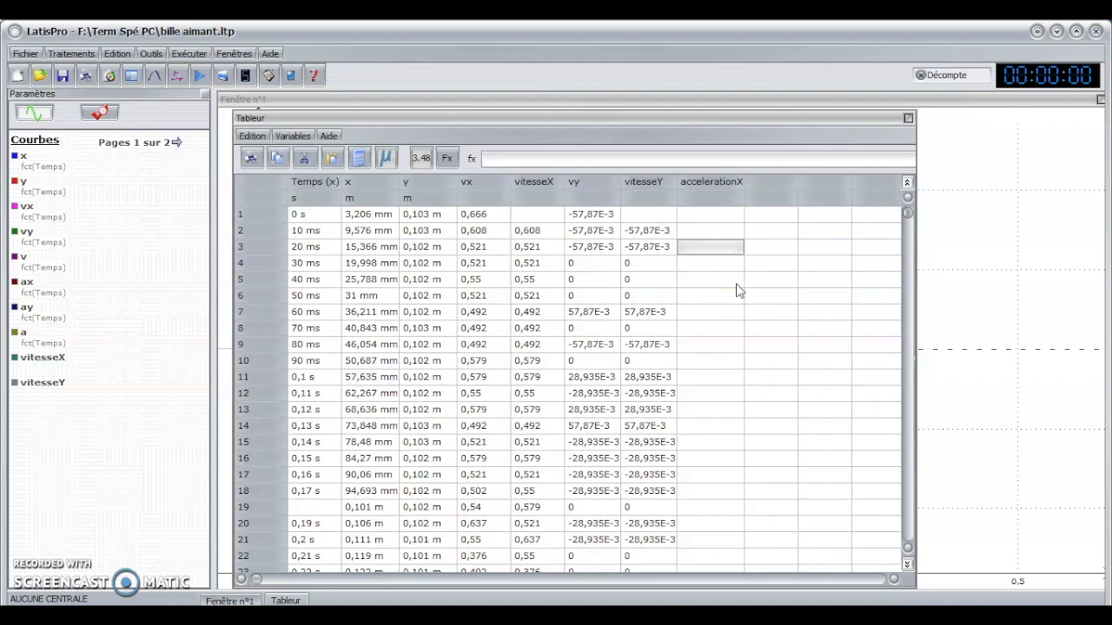
Enter =(vitesseX[n+1]-vitesseX[n-1])/(2*0.010) in row 3 of the accelerationX column
{"action": "type", "text": "="}
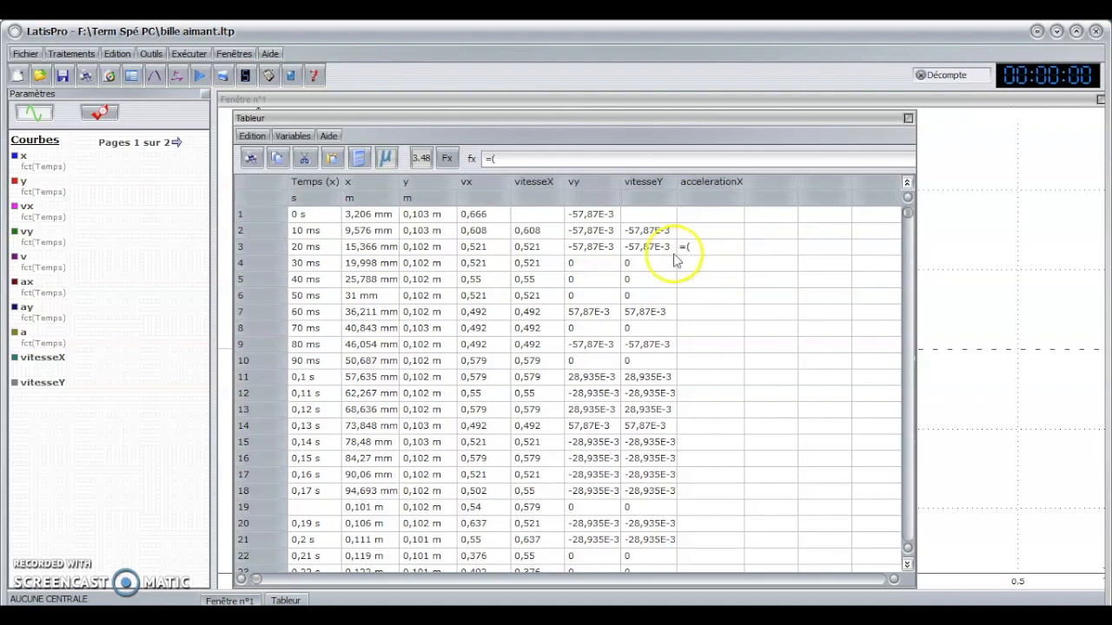
{"action": "type", "text": "("}
{"action": "left_click", "coordinate": [532, 263]}
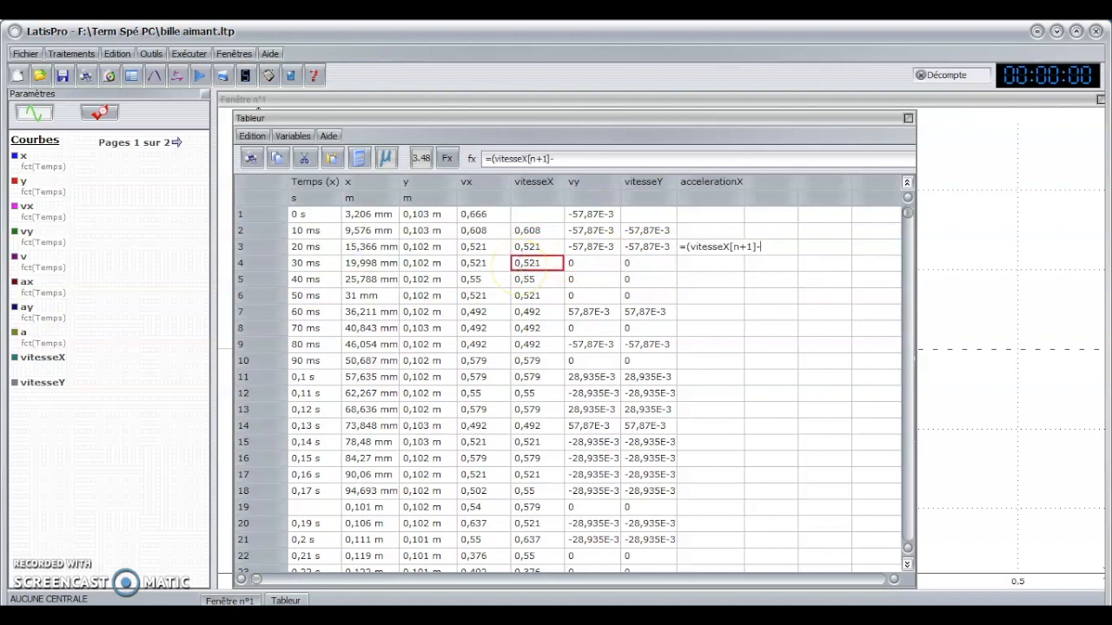
{"action": "type", "text": "-"}
{"action": "left_click", "coordinate": [526, 231]}
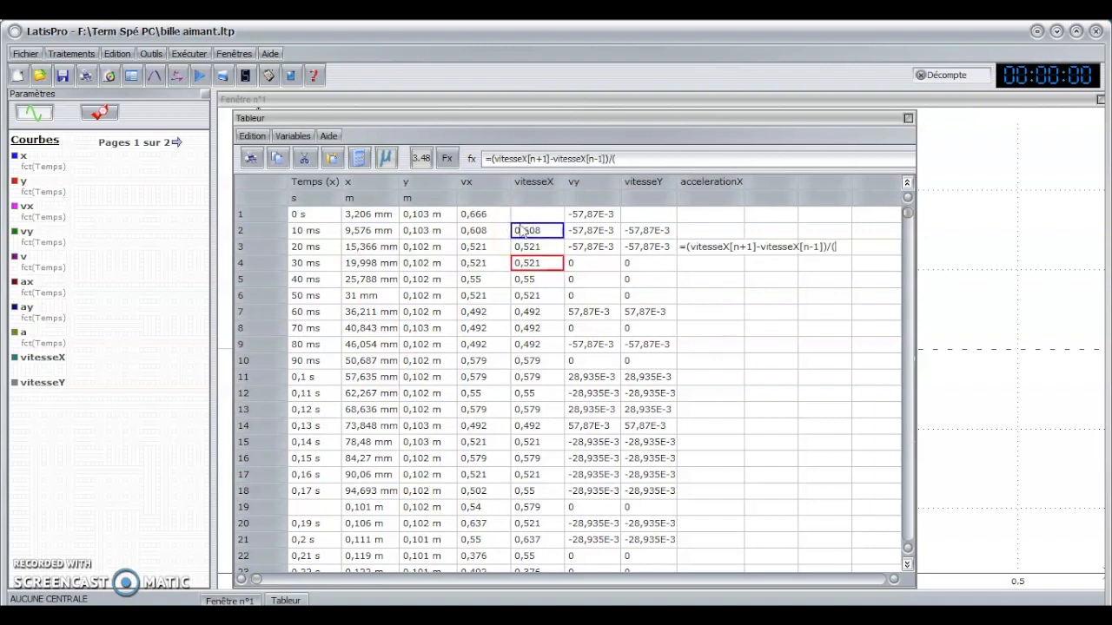
{"action": "type", "text": ")/(2*0.010)"}
{"action": "key", "text": "Return"}
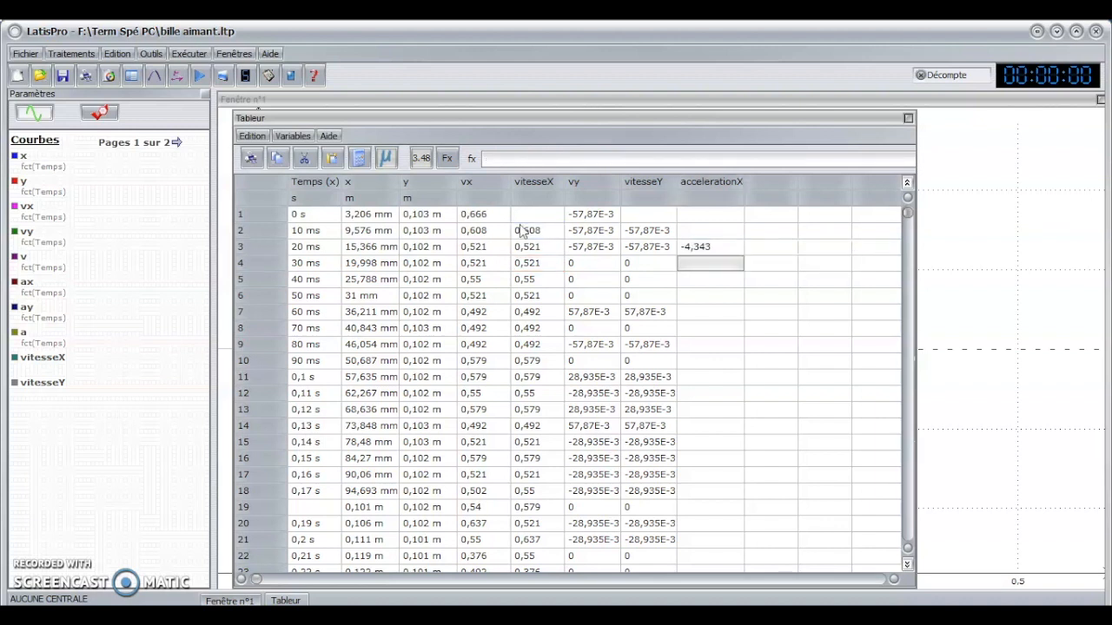
Fill the accelerationX formula from row 3 down to row 25
{"action": "left_click", "coordinate": [699, 249]}
{"action": "left_click_drag", "start_coordinate": [743, 254], "coordinate": [780, 458]}
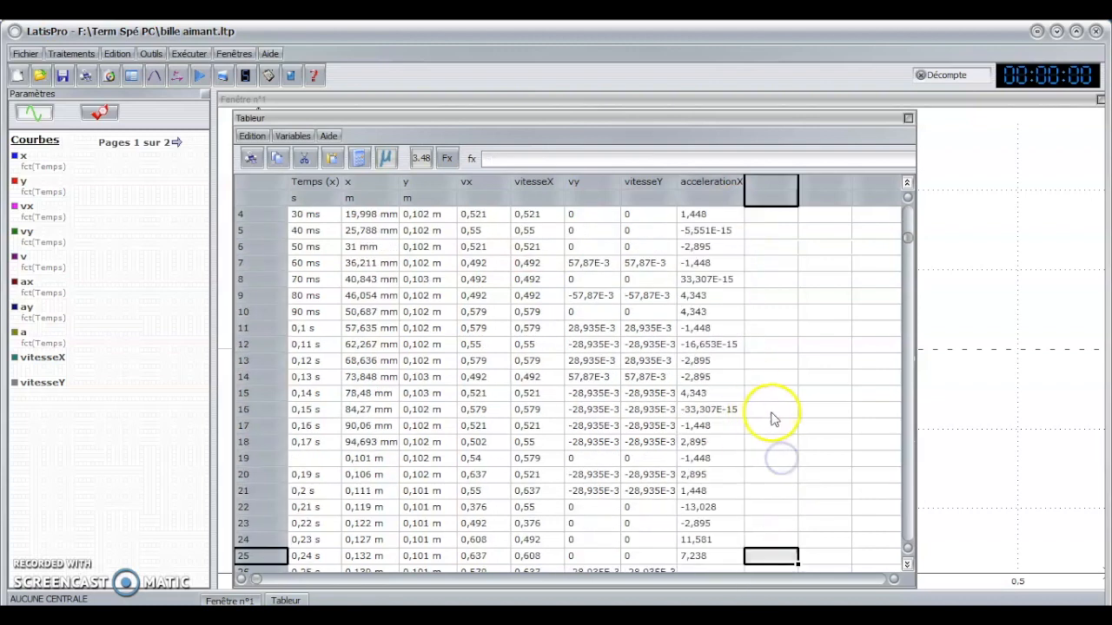
{"action": "scroll", "coordinate": [775, 415], "scroll_direction": "up", "scroll_amount": 2}
{"action": "scroll", "coordinate": [772, 410], "scroll_direction": "down", "scroll_amount": 1}
{"action": "scroll", "coordinate": [773, 415], "scroll_direction": "down", "scroll_amount": 4}
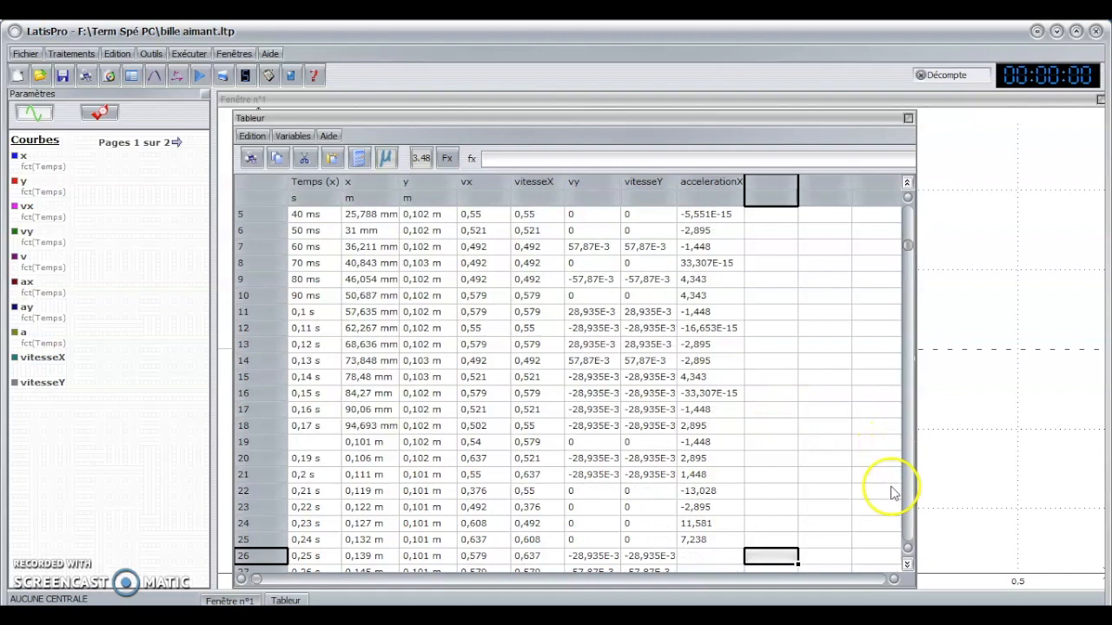
Add the ax curve as a column directly after accelerationX
{"action": "left_click", "coordinate": [908, 197]}
{"action": "left_click_drag", "start_coordinate": [910, 245], "coordinate": [901, 188]}
{"action": "left_click", "coordinate": [719, 184]}
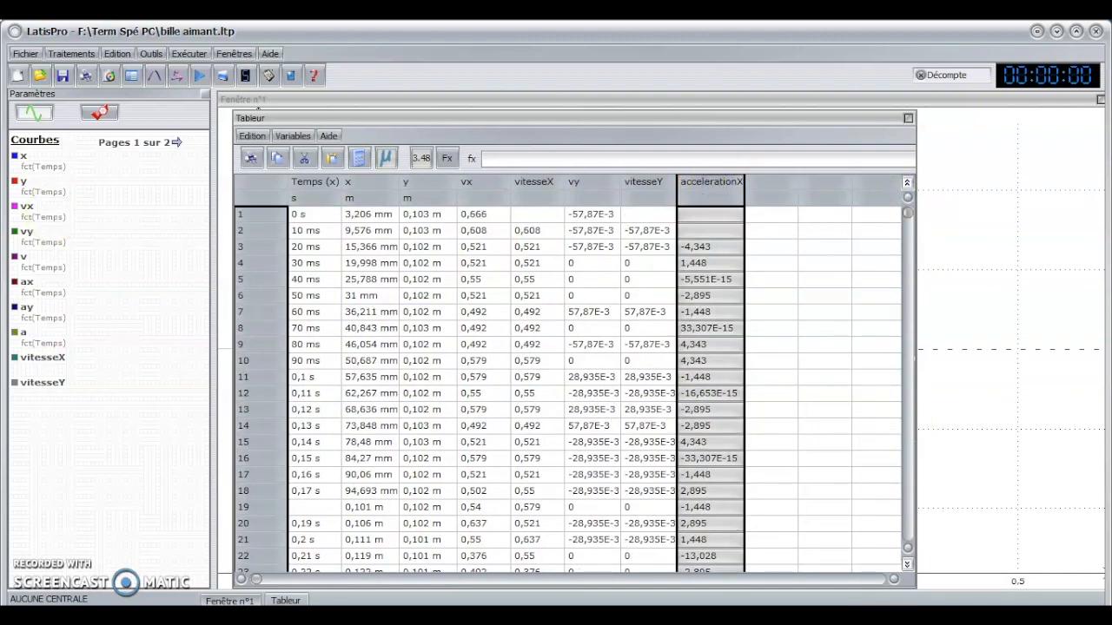
{"action": "left_click", "coordinate": [28, 286]}
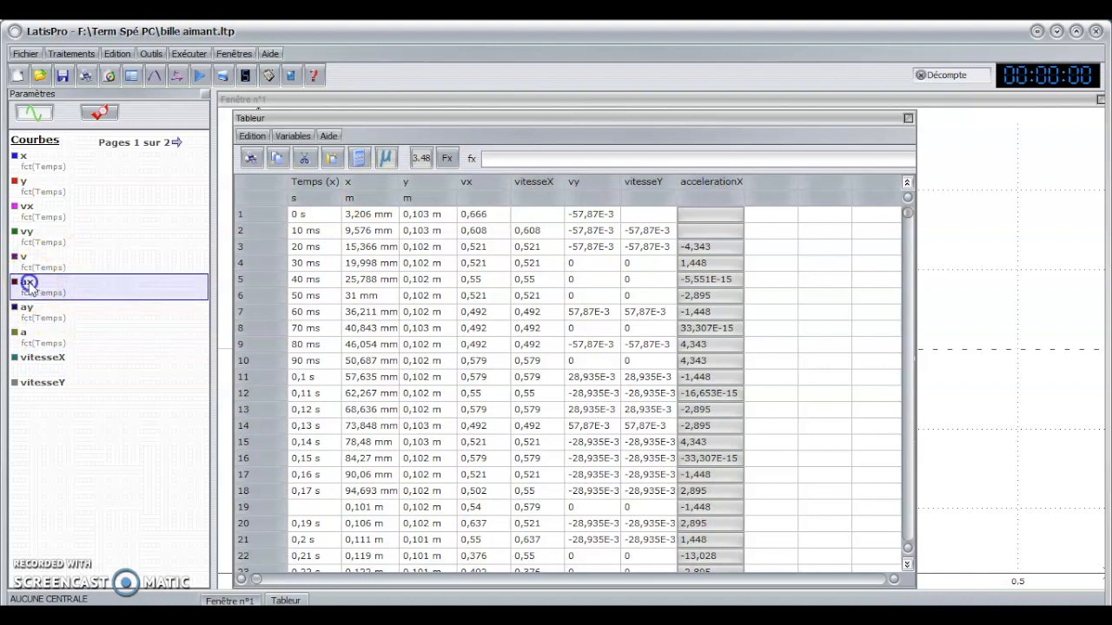
{"action": "left_click_drag", "start_coordinate": [29, 287], "coordinate": [774, 181]}
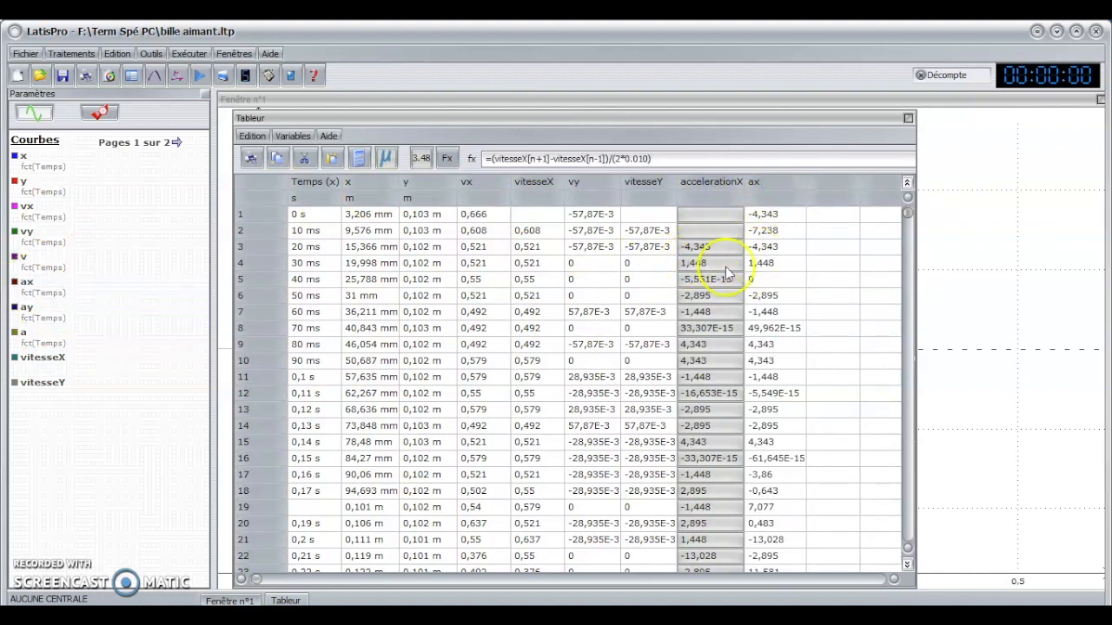